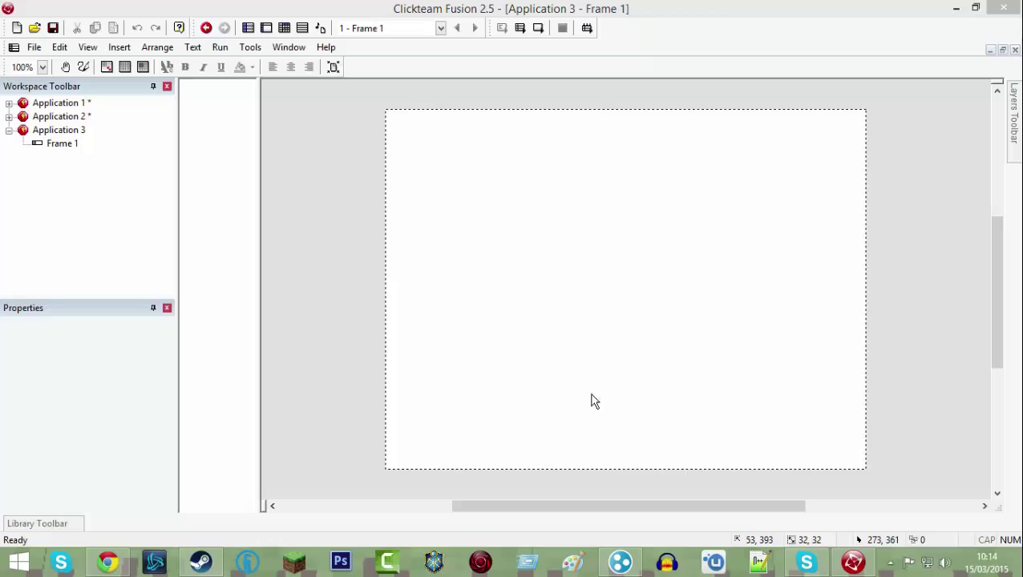
Set the width of Frame 1 to 1000 pixels.
left_click(61, 149)
left_click(93, 364)
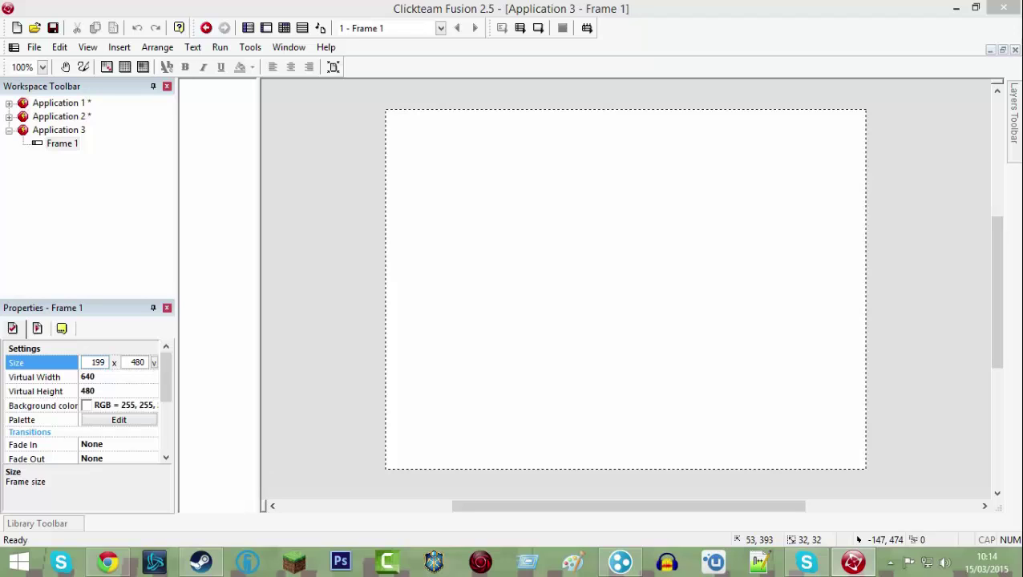
type("1000")
key("Return")
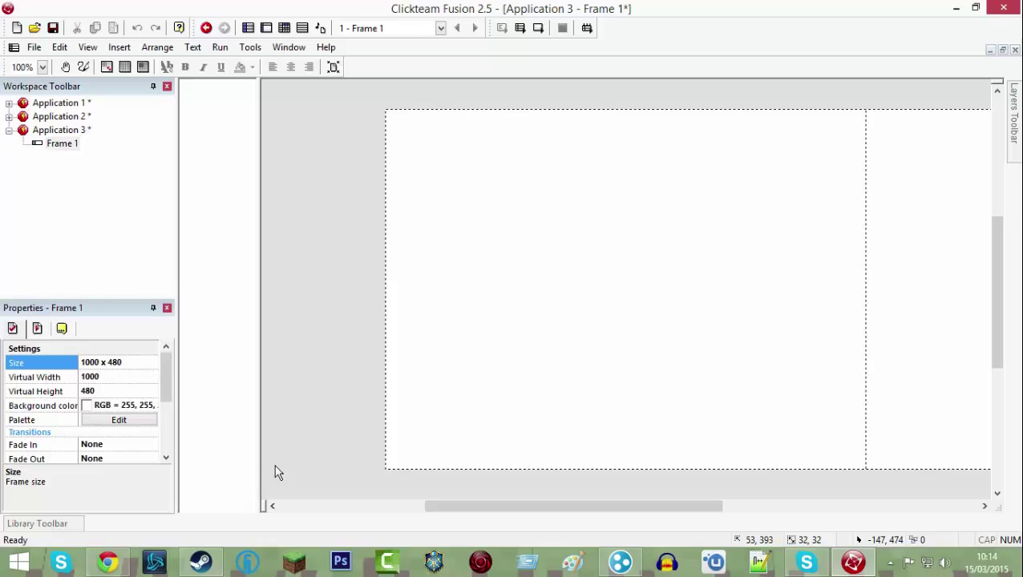
Insert an Active object in the frame's upper area at about 452, 58, inside the visible window boundary.
left_click_drag(616, 507, 674, 507)
double_click(574, 383)
left_click(477, 200)
left_click(668, 172)
left_click(599, 165)
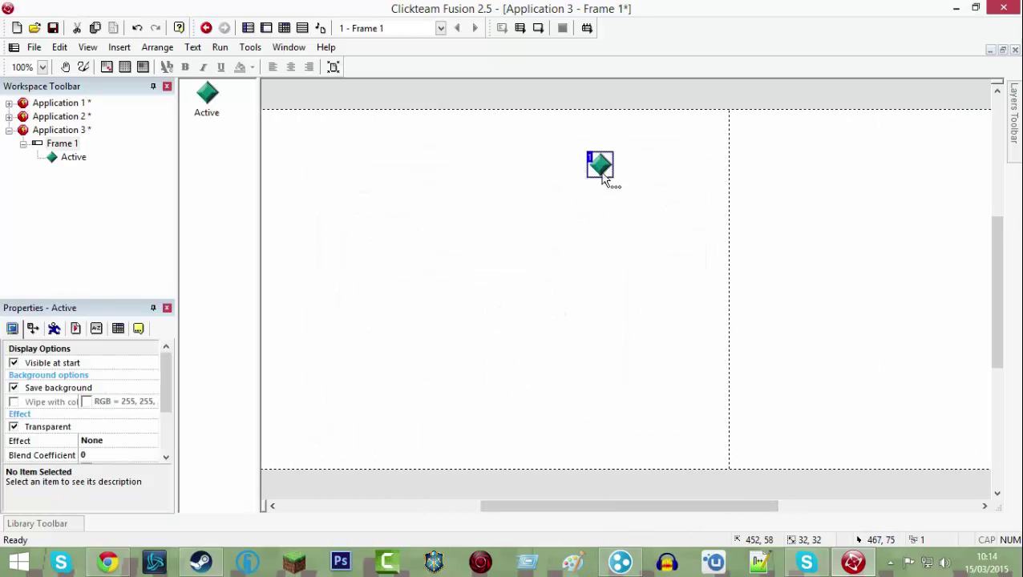
Replace the Active object's diamond image with a solid light-blue fill and enlarge the square until it reaches the visible window boundary.
double_click(610, 165)
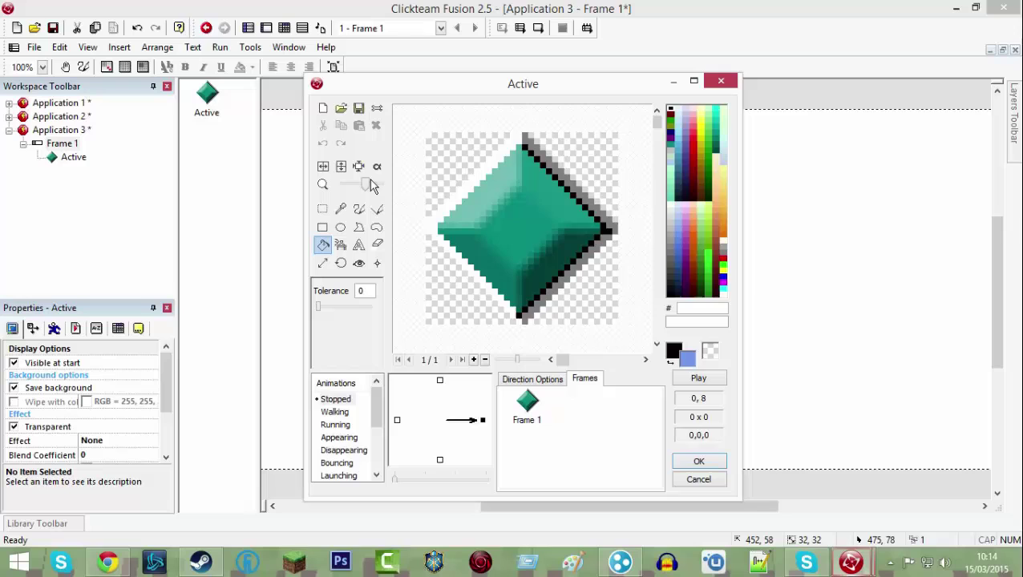
left_click(323, 107)
left_click(579, 232)
left_click(696, 462)
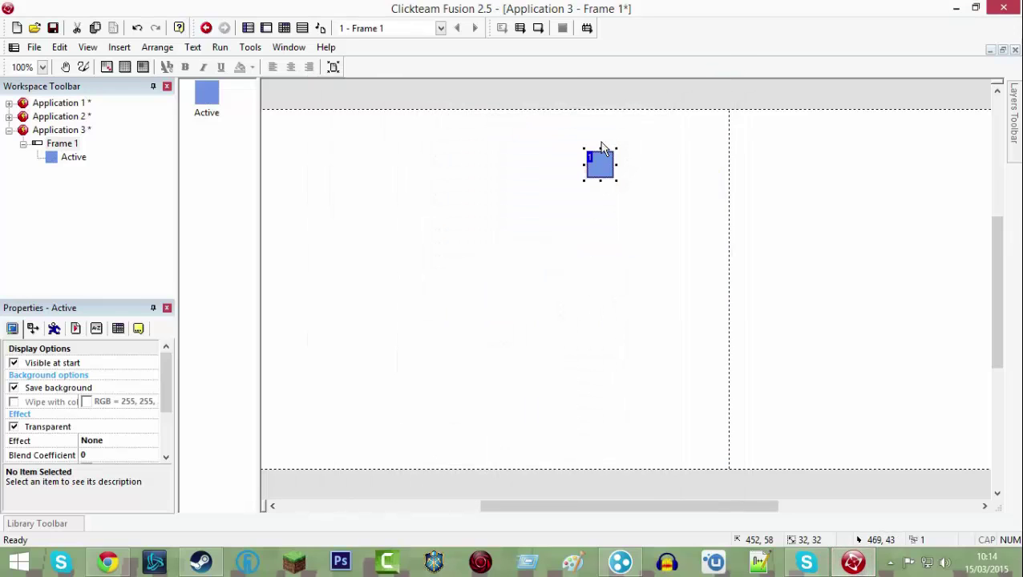
left_click_drag(617, 184, 728, 291)
Insert a second Active object and place it at 640, 60, just outside the visible window boundary beside the blue square.
double_click(783, 294)
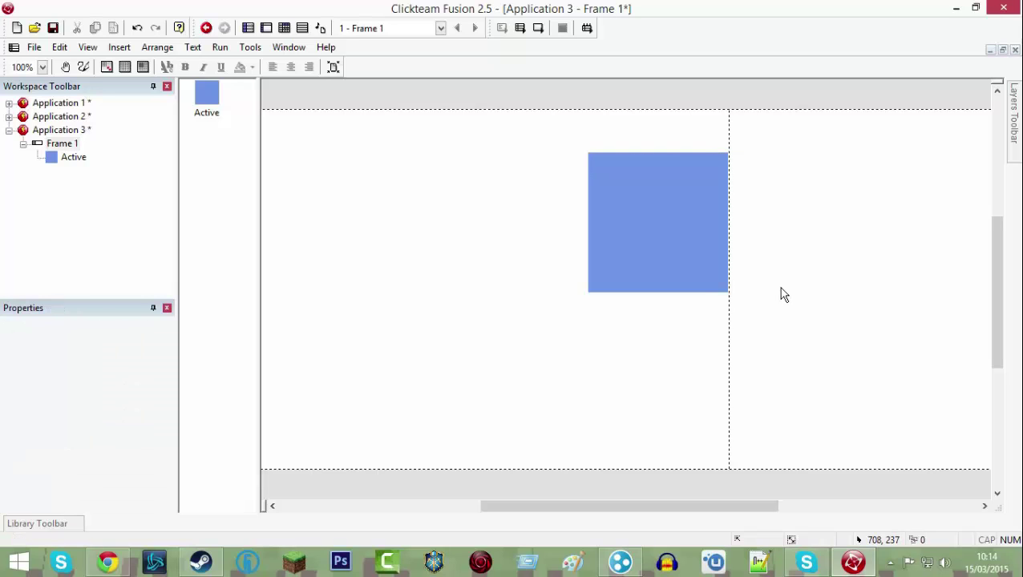
double_click(485, 203)
left_click(795, 192)
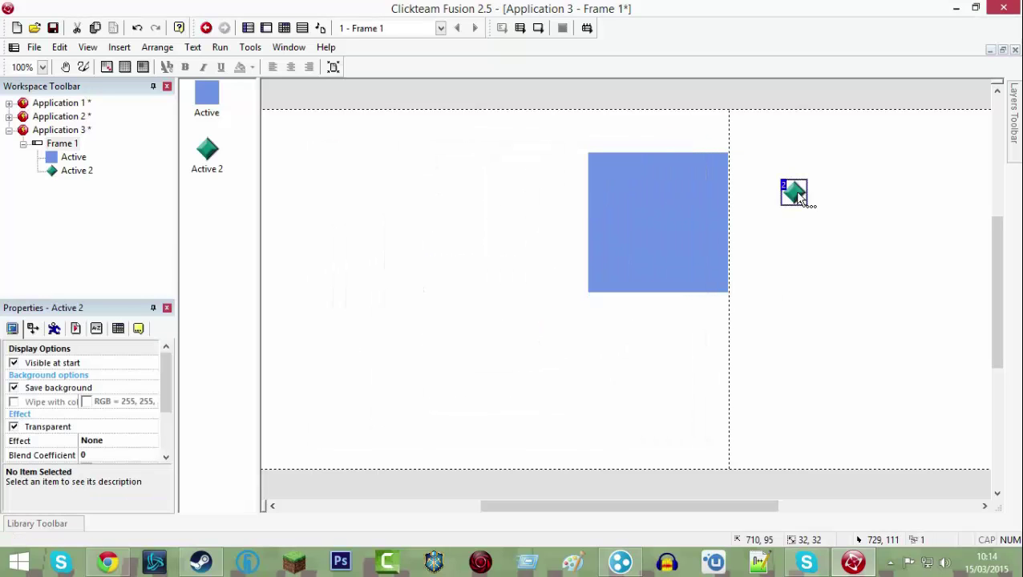
mouse_move(751, 179)
left_mouse_down()
mouse_move(762, 197)
mouse_move(746, 173)
left_mouse_up()
Replace the second Active object's image with a solid orange EB6300 fill and enlarge it to about 181 x 181 pixels.
double_click(746, 171)
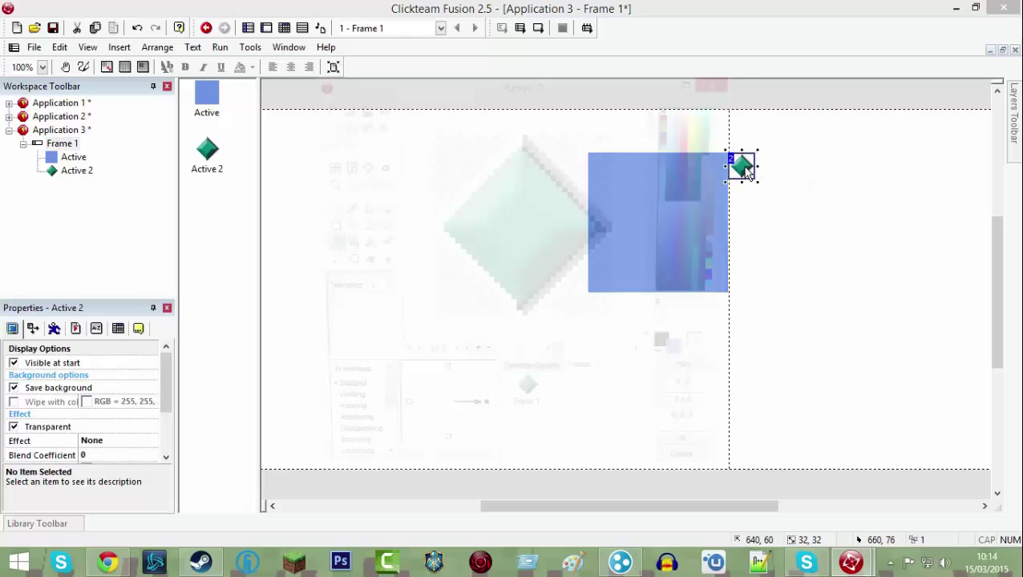
right_click(690, 238)
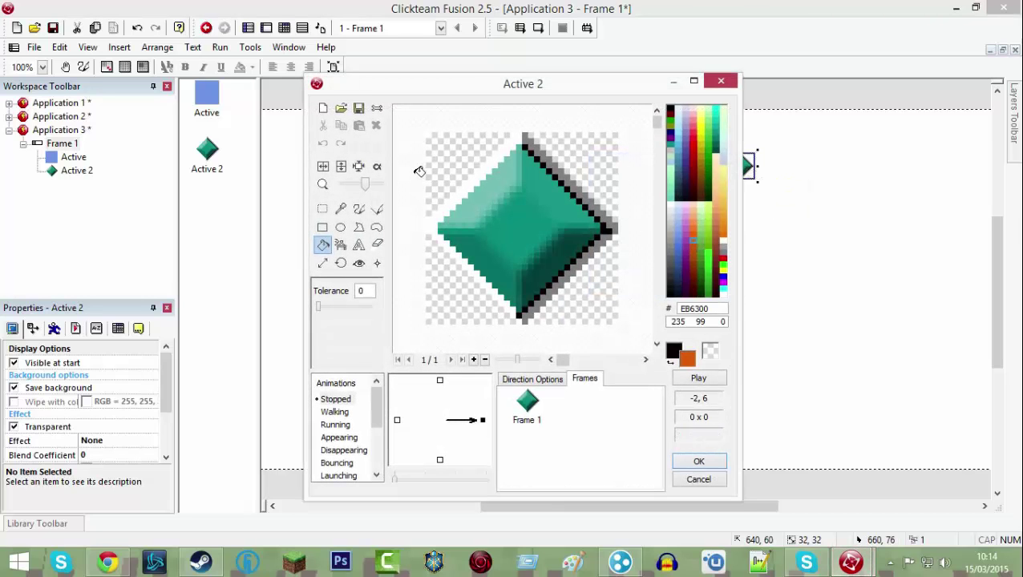
left_click(322, 107)
right_click(610, 239)
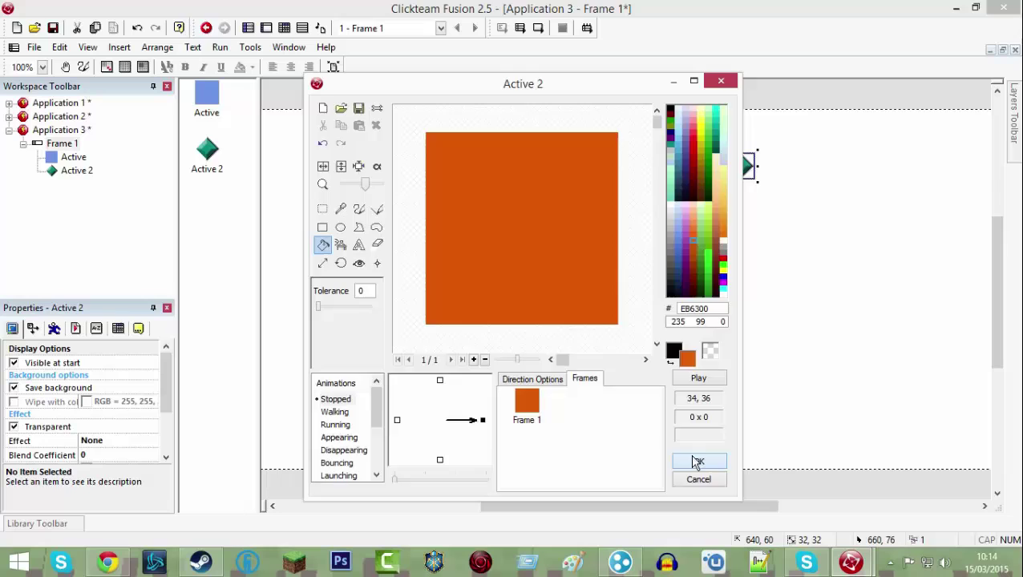
left_click(698, 462)
left_click_drag(758, 182, 850, 294)
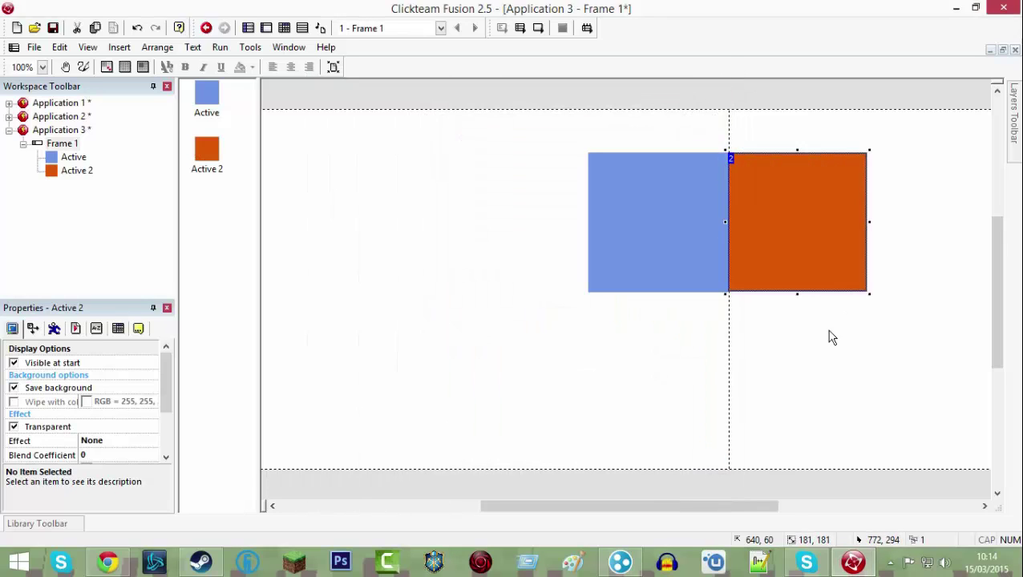
left_click(632, 458)
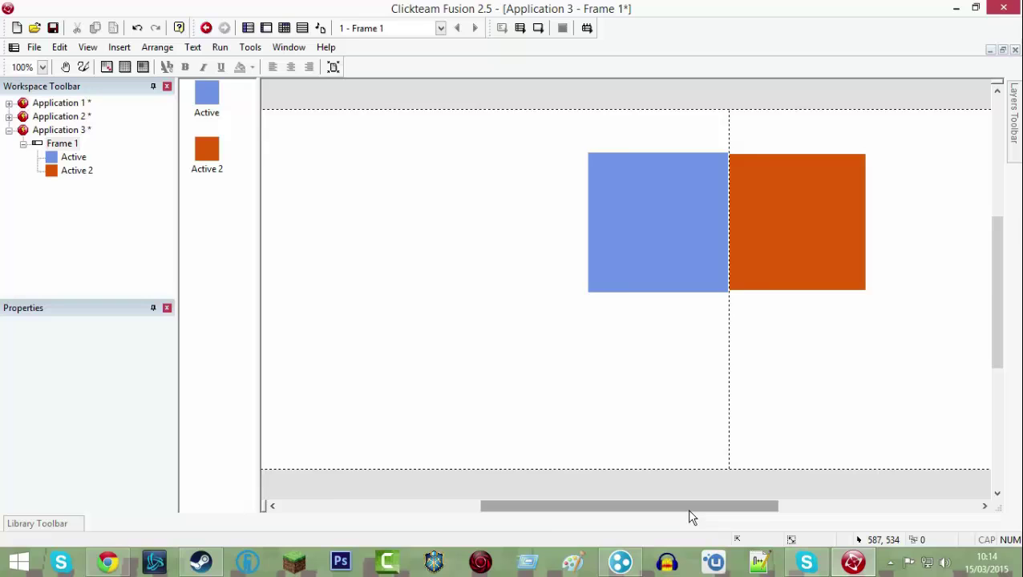
left_click_drag(687, 507, 563, 498)
left_click_drag(547, 434, 635, 191)
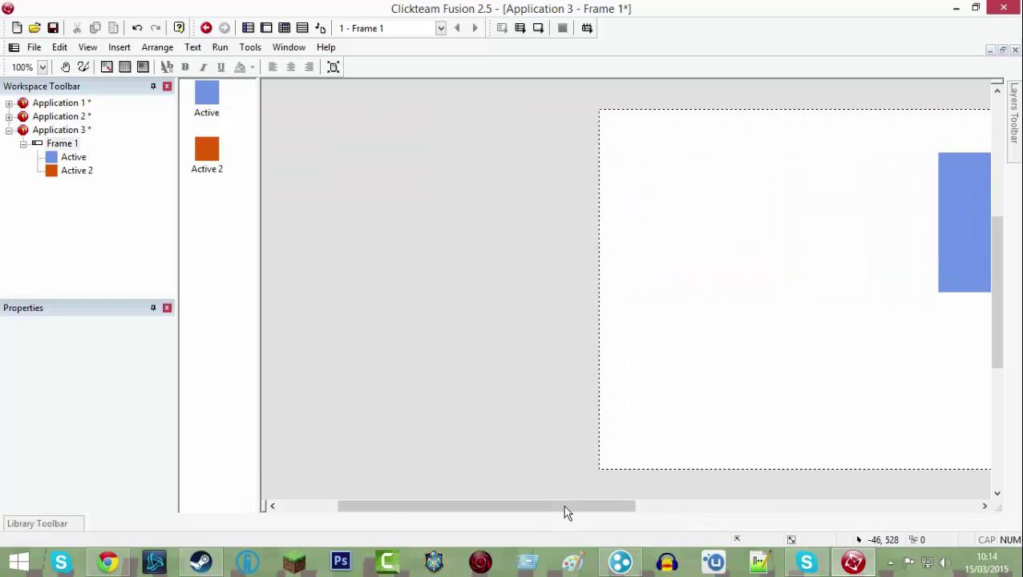
left_click_drag(566, 510, 668, 504)
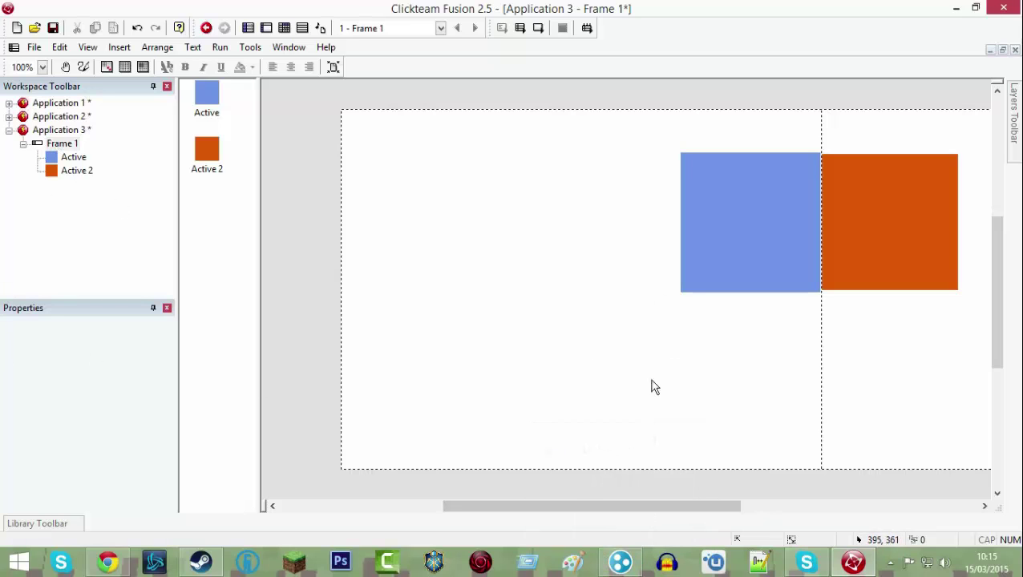
left_click_drag(671, 506, 769, 493)
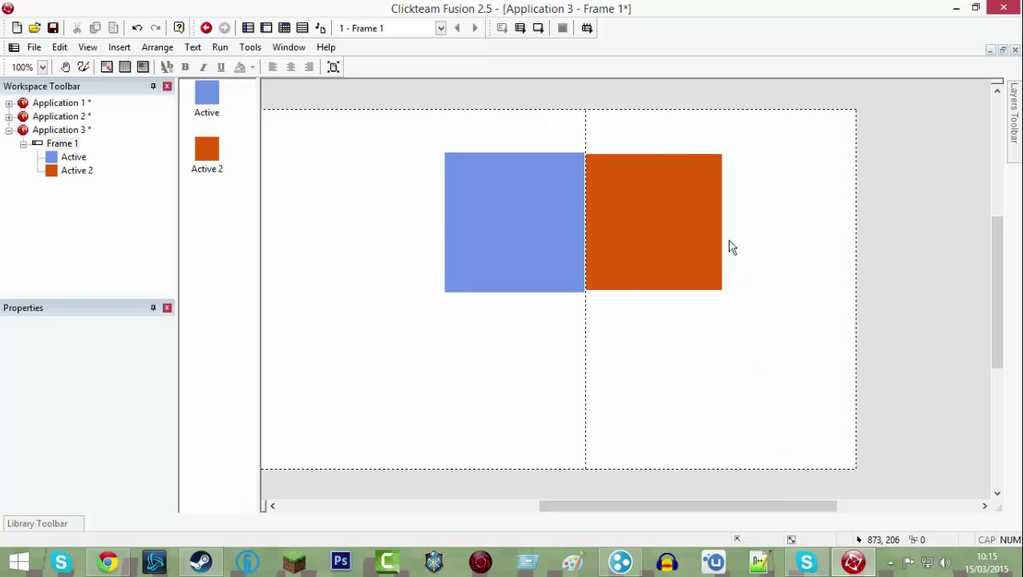
left_click(630, 178)
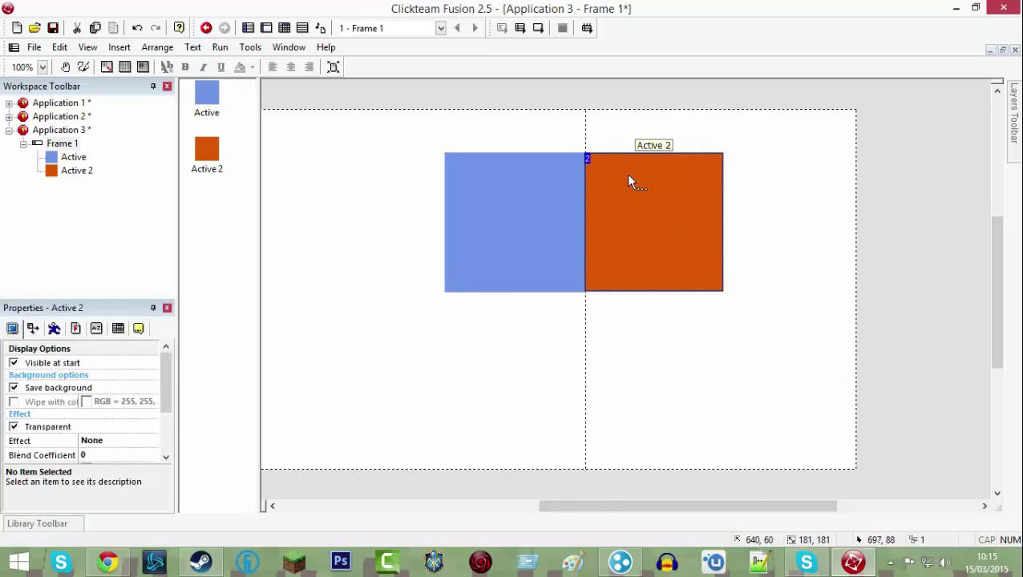
left_click(708, 349)
left_click_drag(662, 508, 568, 515)
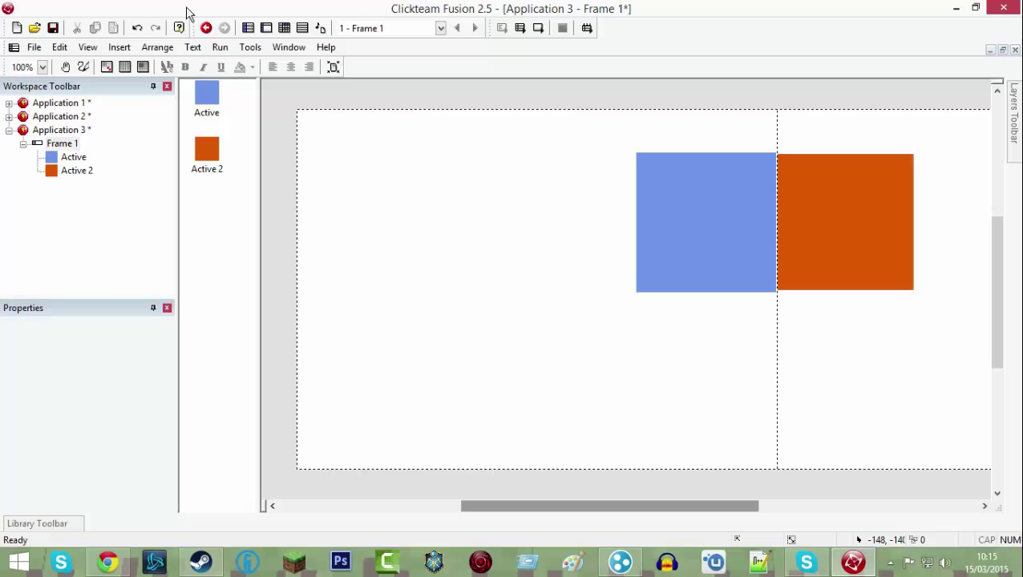
Test-run Application 3 to check which coloured squares show in the game window, and close the test window.
left_click(220, 47)
left_click(245, 85)
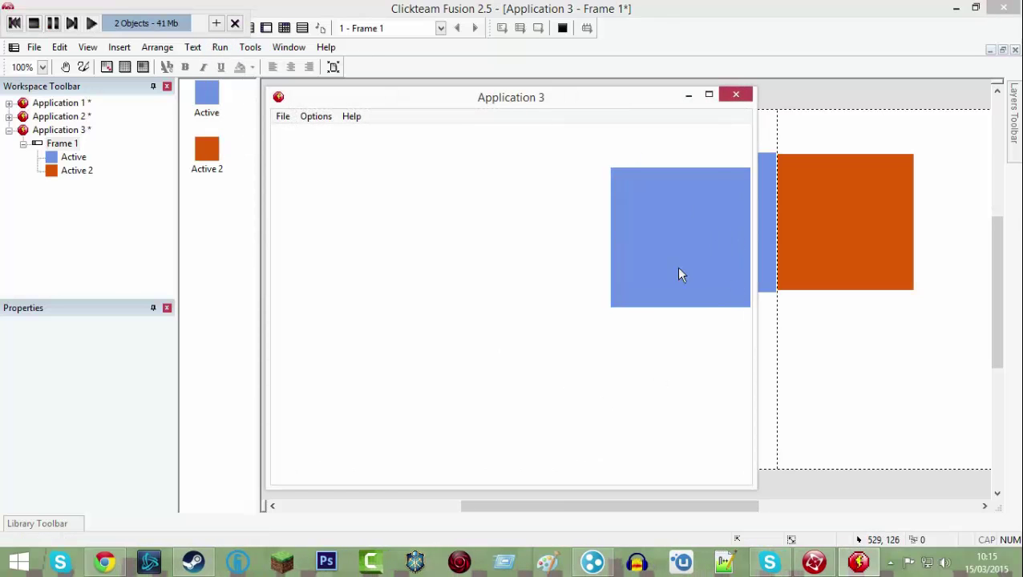
left_click(745, 93)
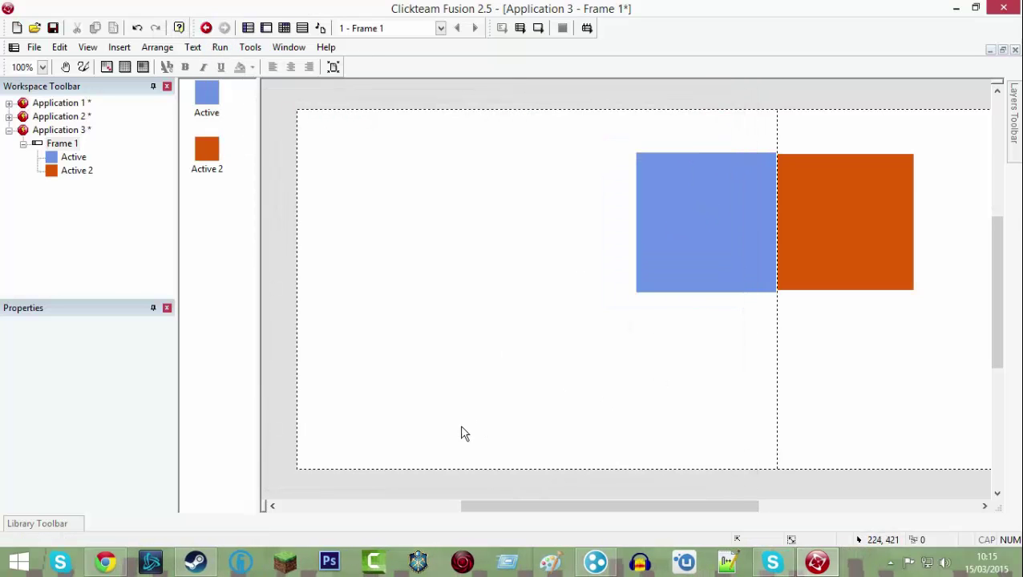
Insert a third Active object in the frame's lower-left area at about 144, 320 and replace its image with solid green 23EB1F.
double_click(459, 426)
double_click(478, 210)
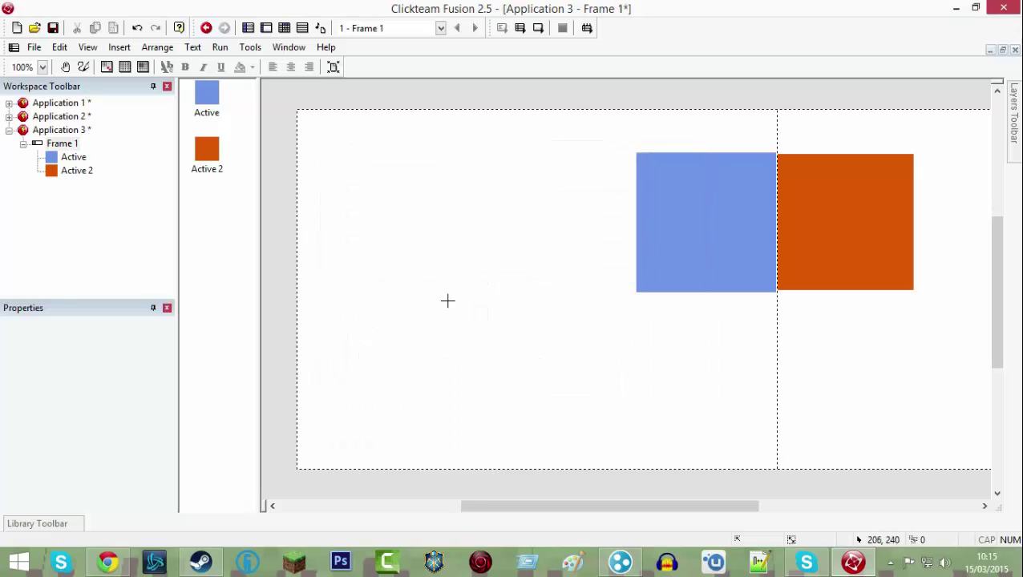
left_click(418, 361)
double_click(418, 361)
left_click(321, 110)
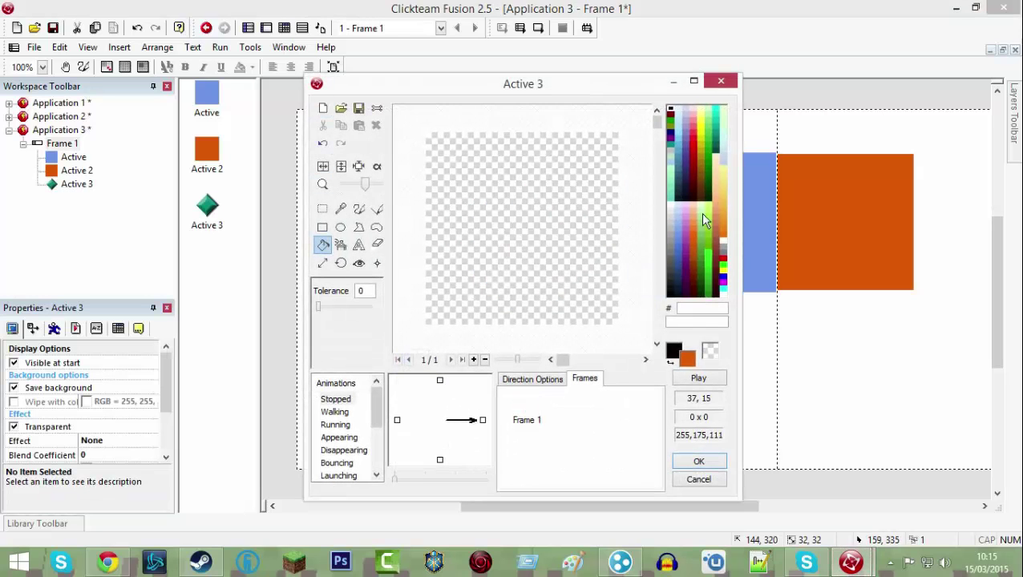
left_click(707, 254)
left_click(611, 252)
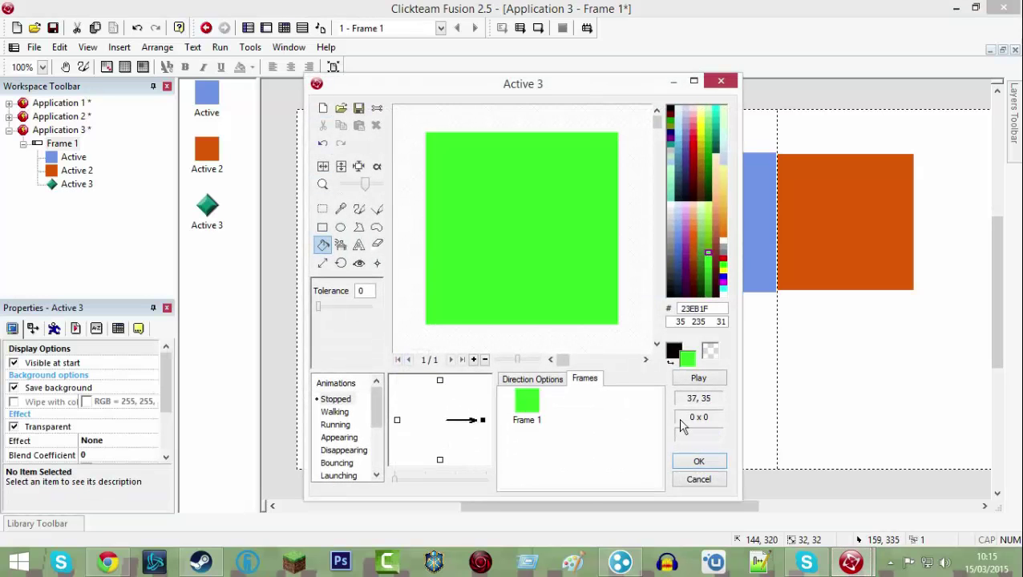
left_click(691, 464)
Set the green square's movement type to Platform.
left_click(54, 328)
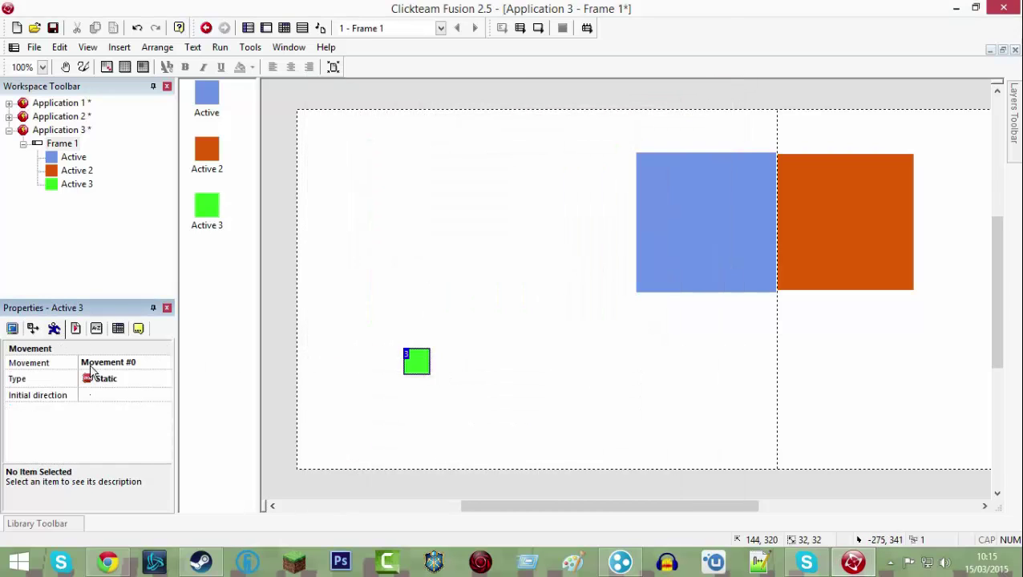
left_click(112, 379)
left_click(129, 87)
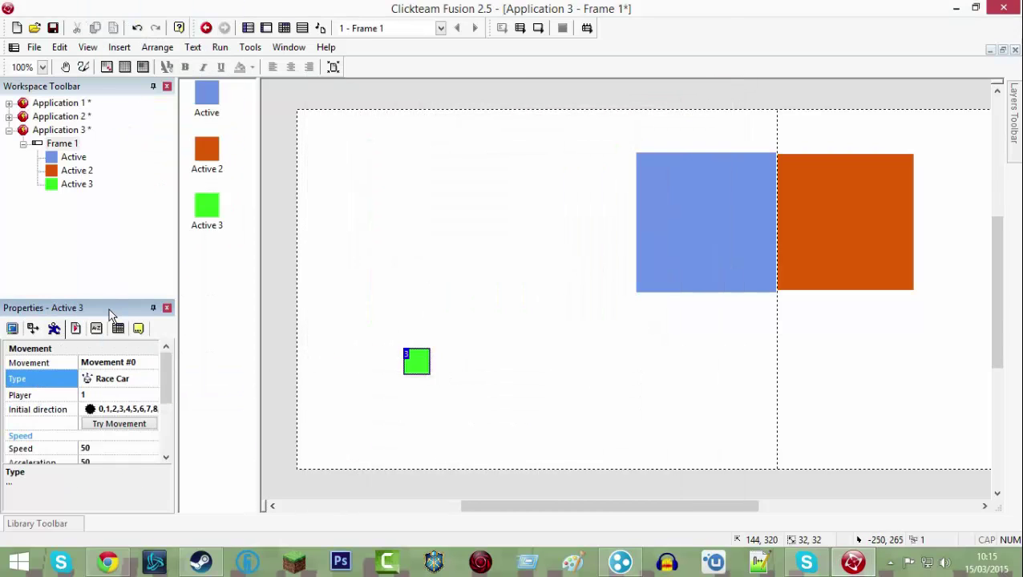
left_click(97, 372)
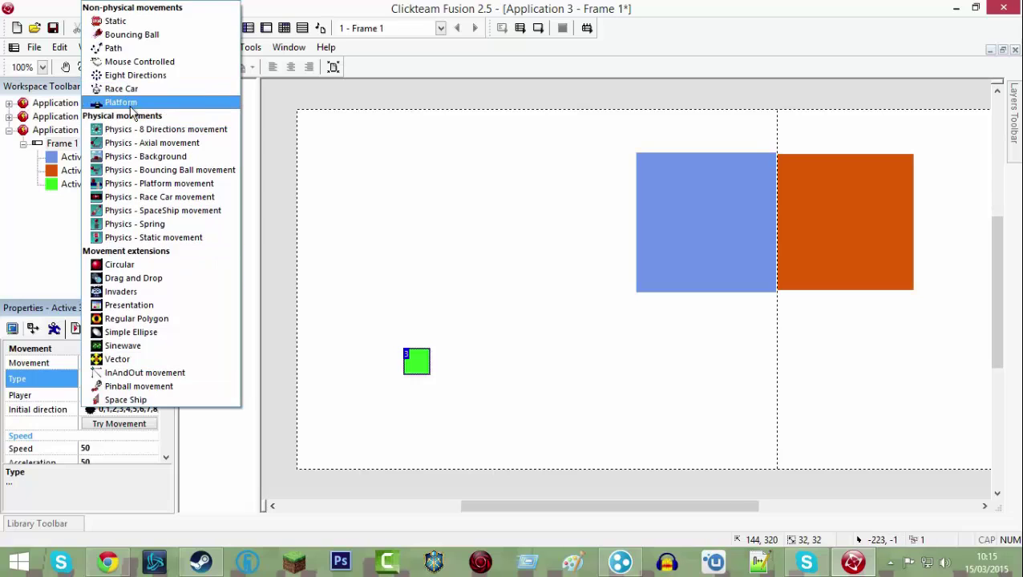
left_click(128, 101)
left_click(401, 371)
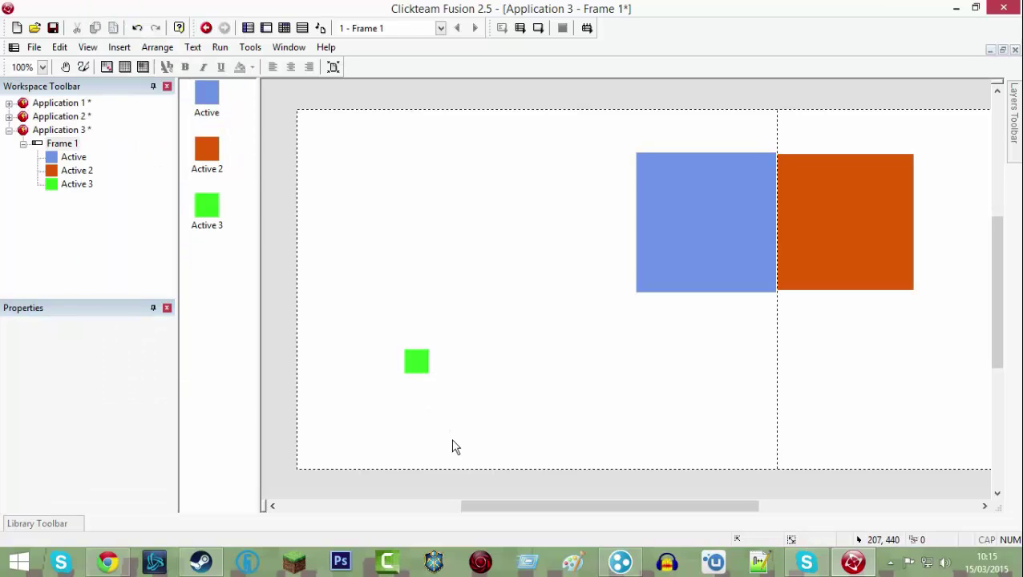
Insert another Active object near the frame's lower-left corner and create a Quick Backdrop object beside it at the frame's lower edge.
double_click(425, 463)
double_click(486, 218)
left_click(328, 457)
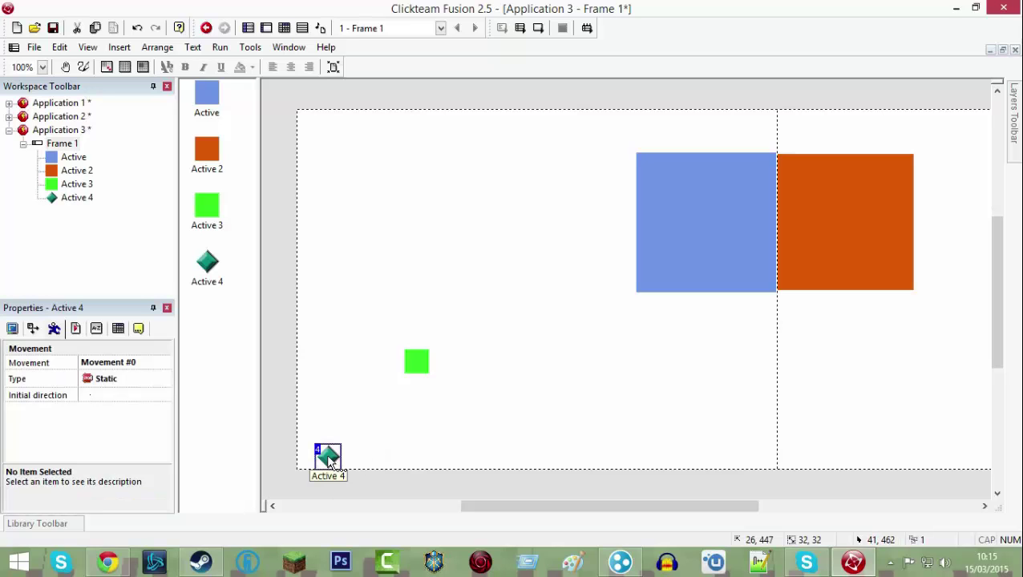
right_click(329, 460)
mouse_move(383, 230)
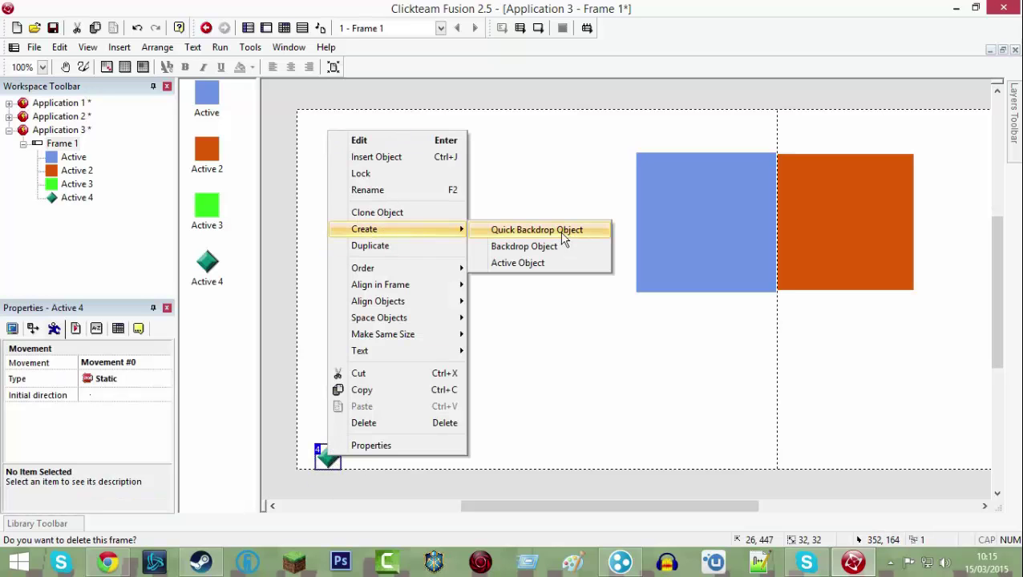
left_click(537, 231)
left_click(447, 449)
Delete the Active 4 object and move the Quick Backdrop to the frame's lower-left corner at about 30, 393.
left_click(327, 456)
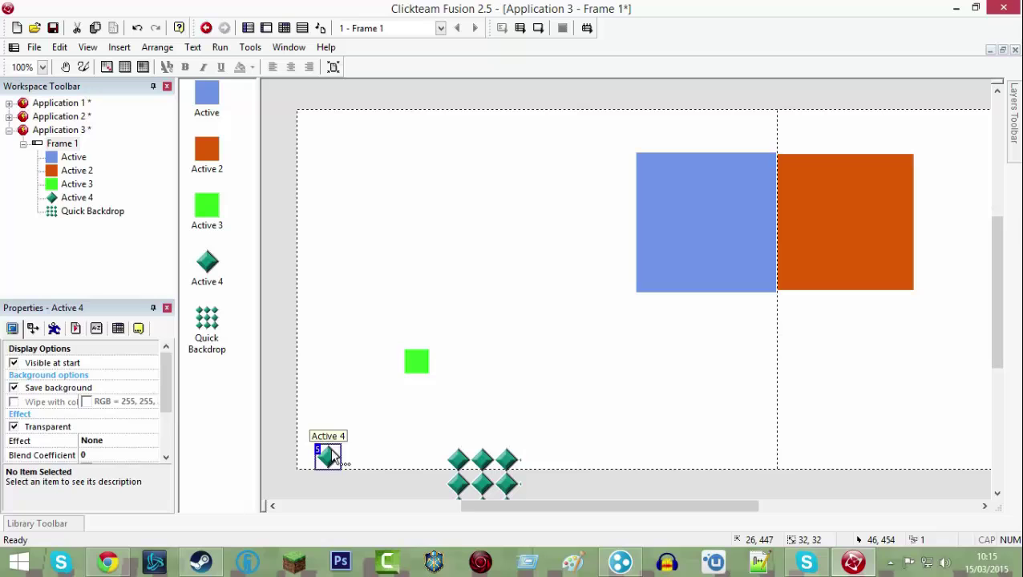
key("Delete")
left_click(481, 461)
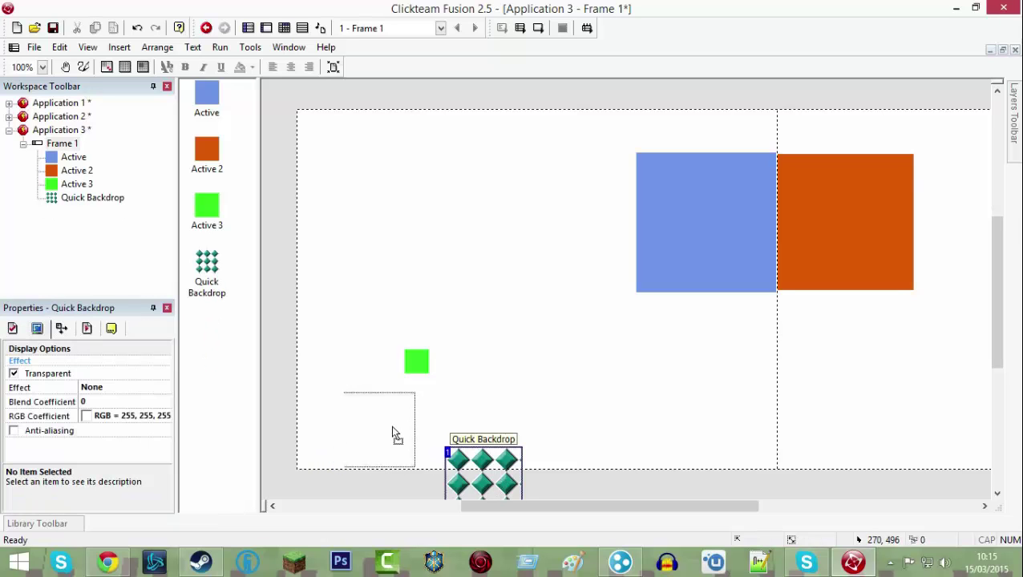
left_click_drag(393, 433, 358, 471)
Replace the Quick Backdrop's diamond image with a solid brown A7573B fill.
double_click(353, 465)
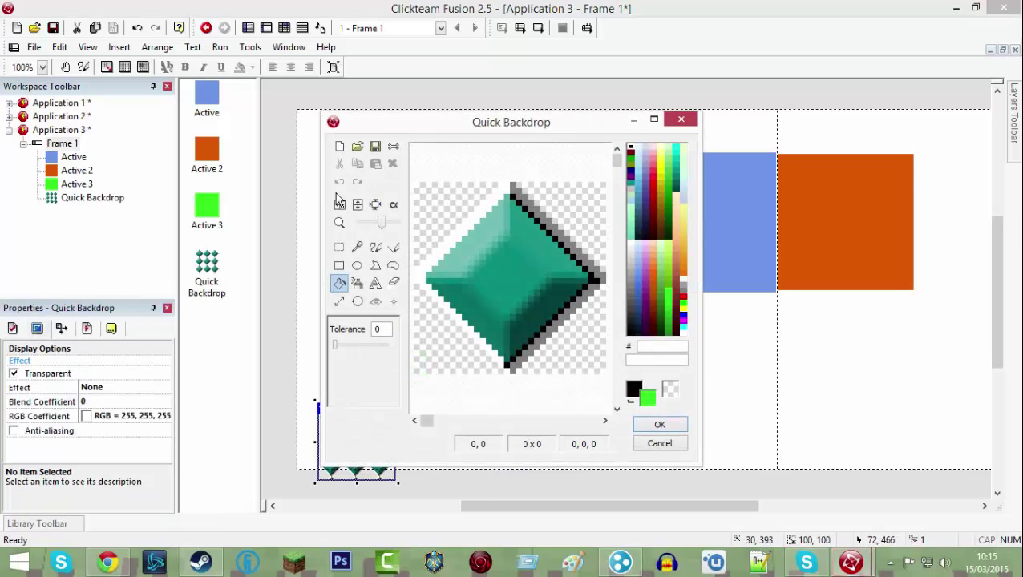
left_click(339, 146)
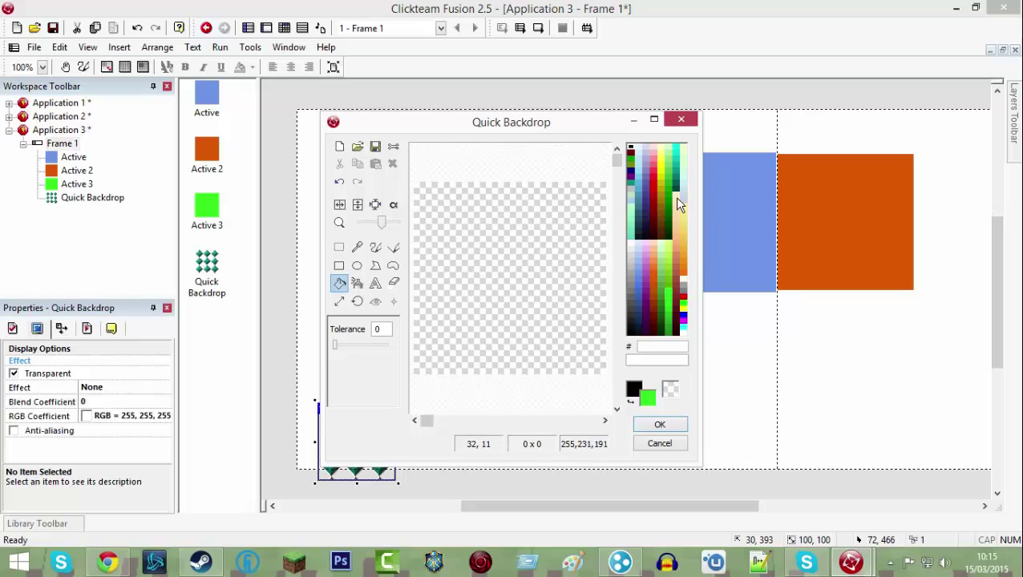
left_click(673, 278)
left_click(517, 292)
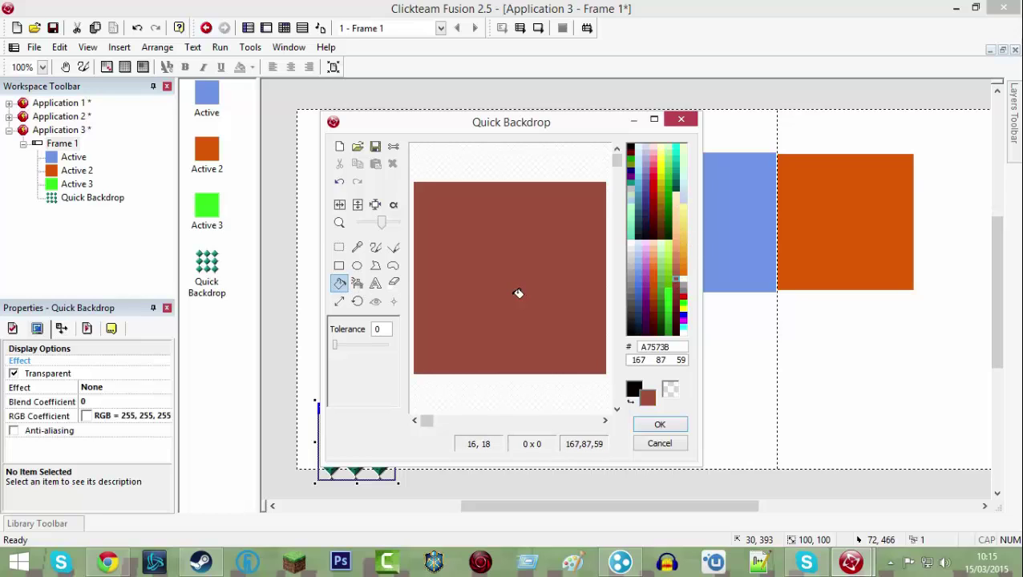
Paint a jagged grass strip along the backdrop image's upper edge, bright green 23EB1F on one half and dark green 235B13 on the other.
left_click(375, 248)
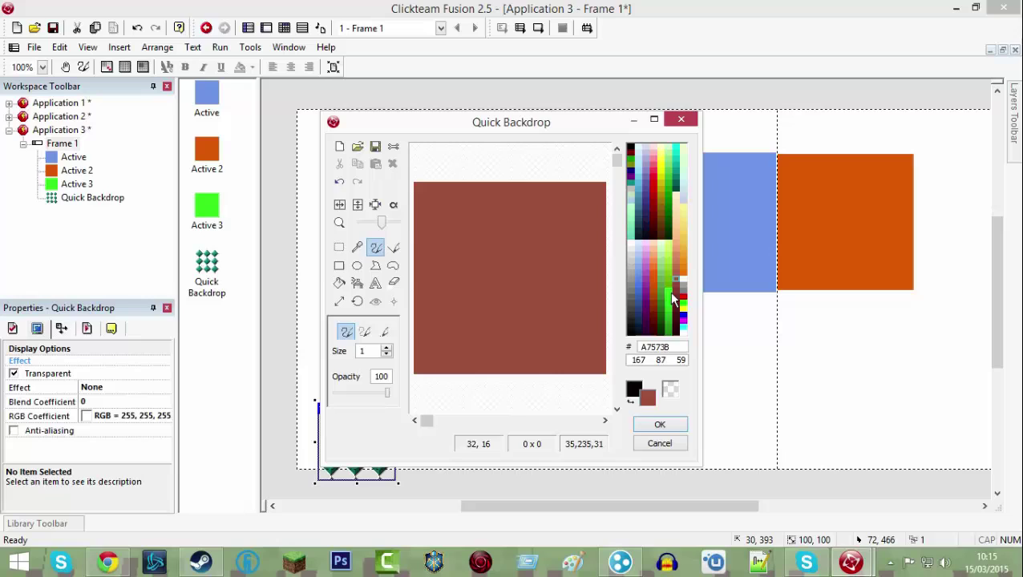
left_click(670, 292)
mouse_move(410, 190)
left_mouse_down()
mouse_move(486, 179)
mouse_move(424, 176)
mouse_move(449, 191)
left_mouse_up()
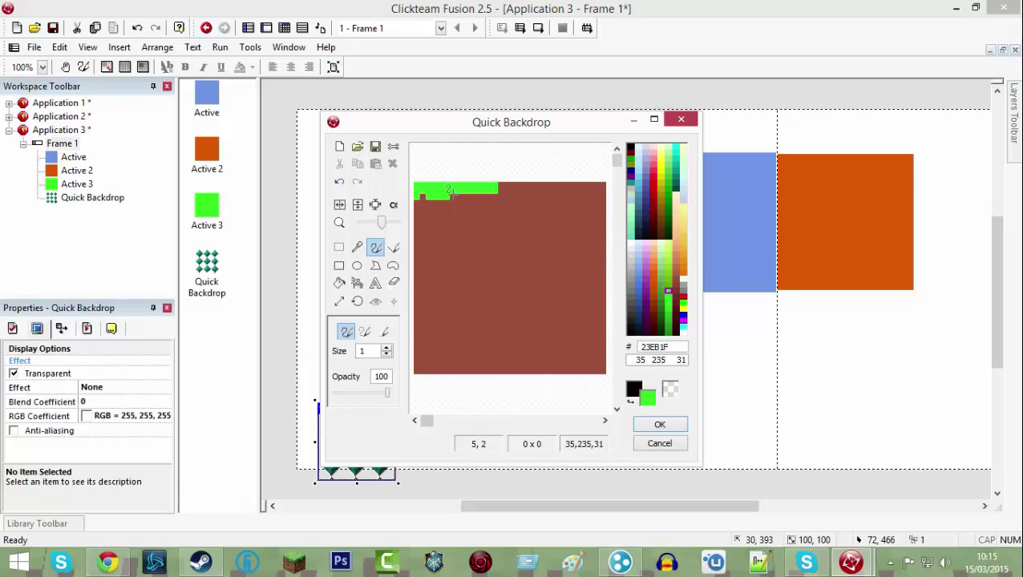
left_click(661, 309)
left_click(497, 189)
mouse_move(497, 183)
left_mouse_down()
mouse_move(595, 189)
mouse_move(522, 183)
left_mouse_up()
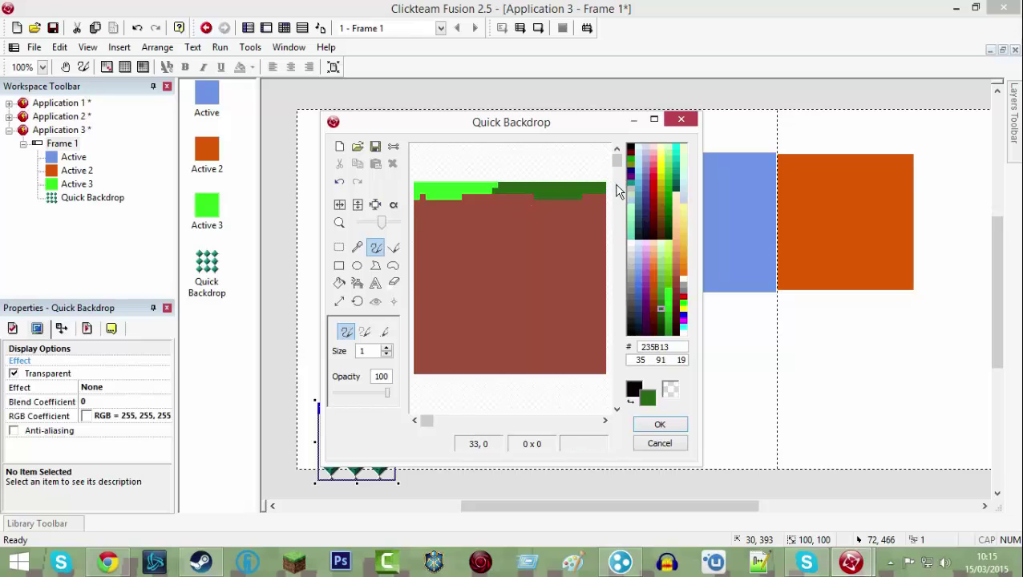
left_click(655, 424)
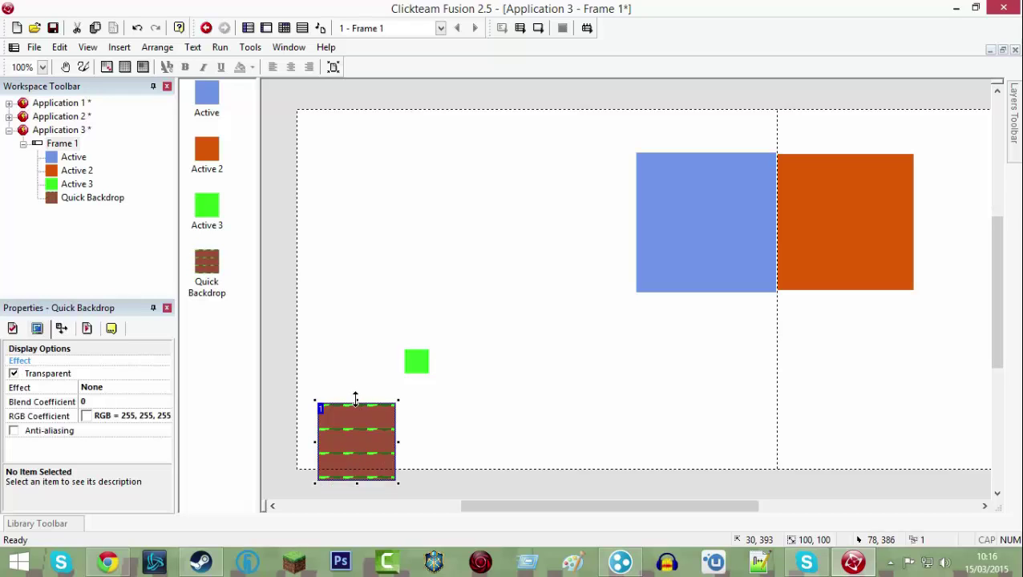
Resize the Quick Backdrop to about 993 by 31 pixels and place it at about 2, 448 as ground along the frame's lower edge.
left_click_drag(355, 399, 358, 474)
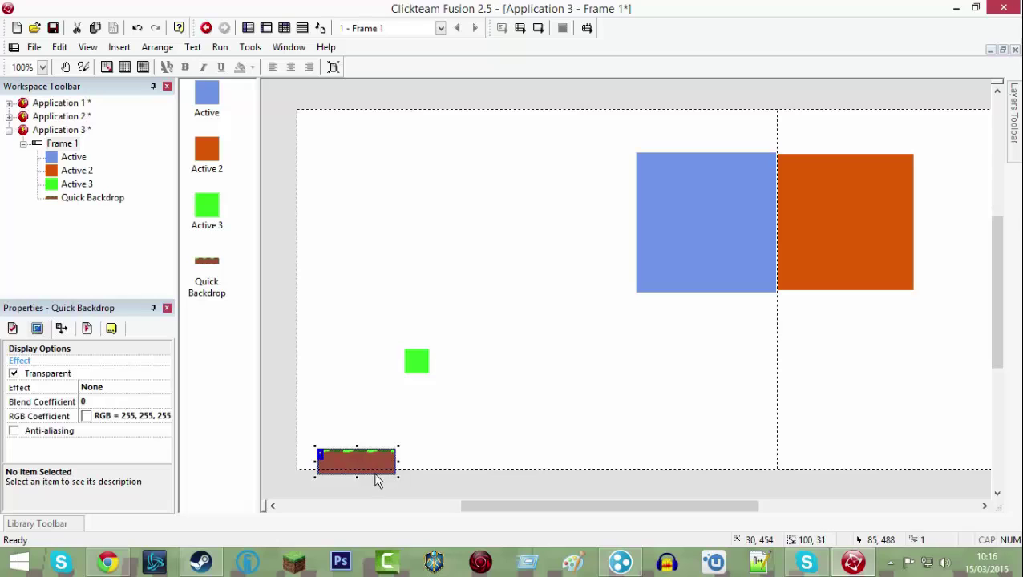
left_click(377, 479)
left_click_drag(368, 460, 977, 448)
left_click_drag(673, 507, 756, 504)
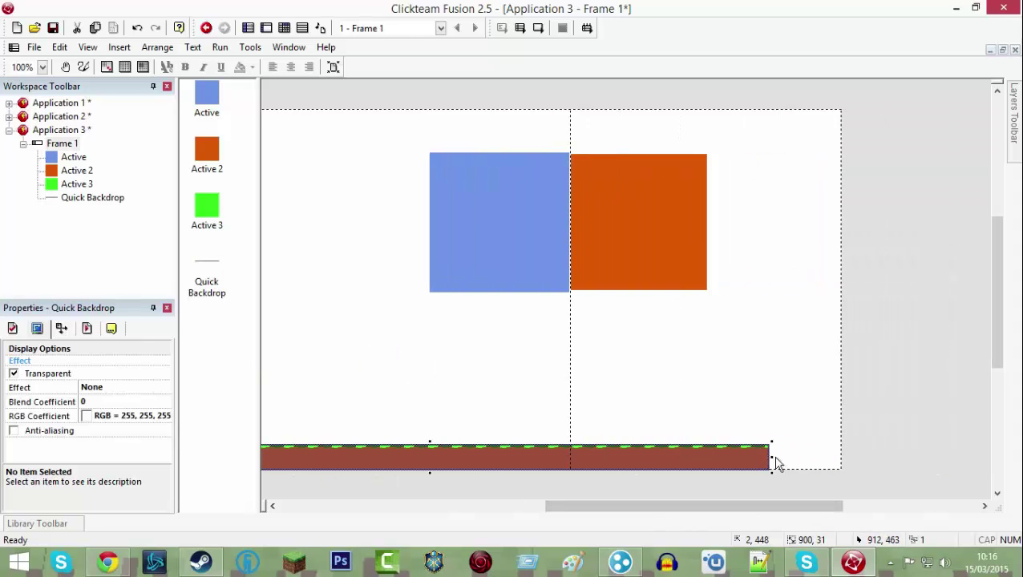
left_click(773, 465)
left_click(771, 464)
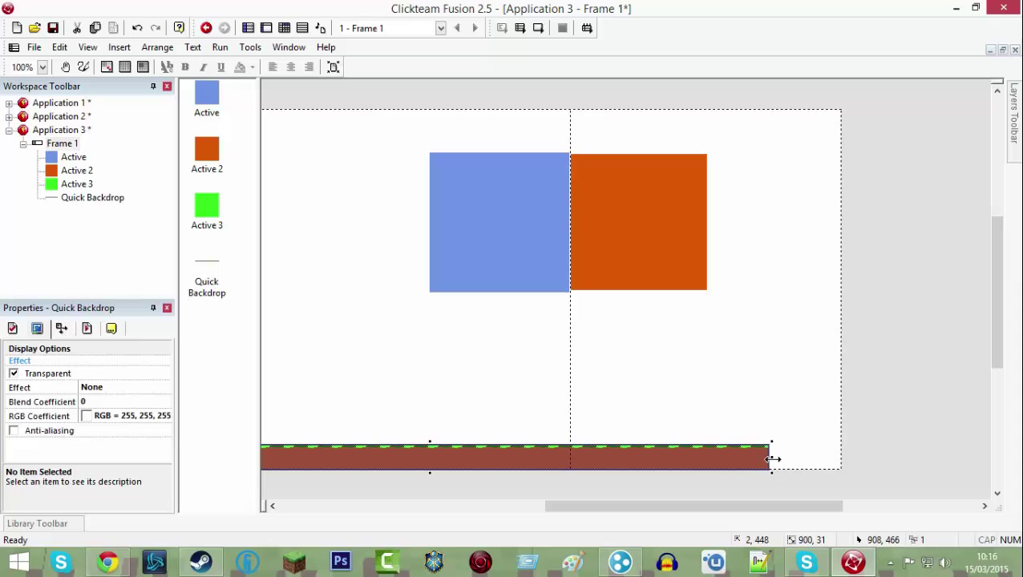
left_click_drag(772, 459, 840, 475)
Move the green square to about 90, 366, just above the ground near the frame's left end.
scroll(707, 506, "left", 5)
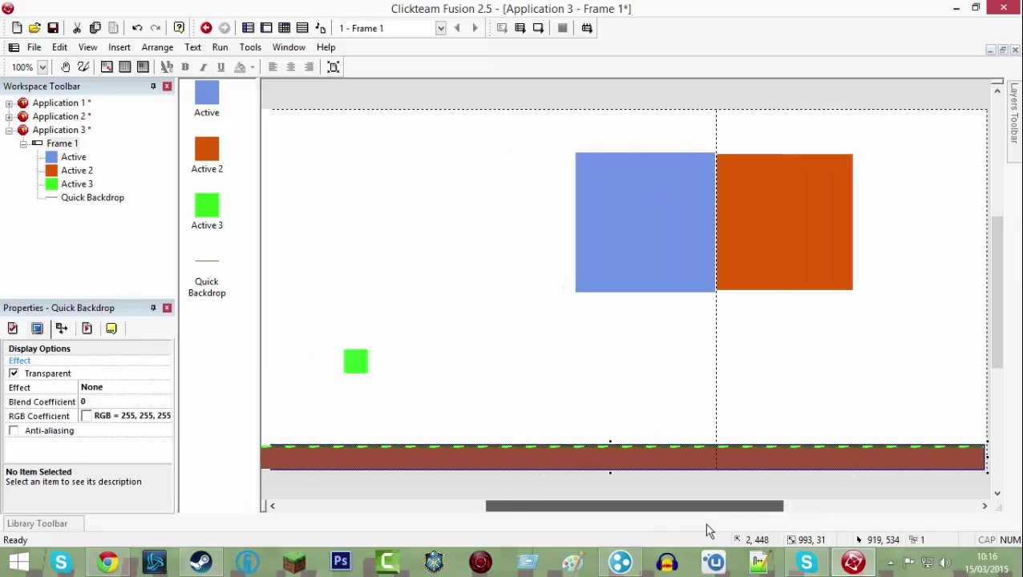
left_click(679, 424)
left_click_drag(537, 364, 495, 396)
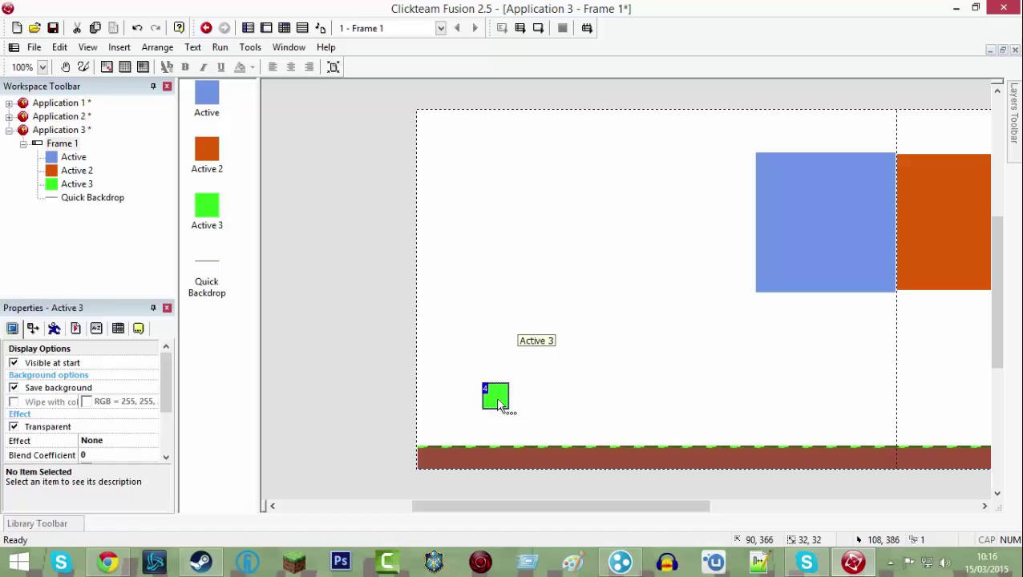
Set the ground backdrop's obstacle type to Obstacle.
left_click(450, 453)
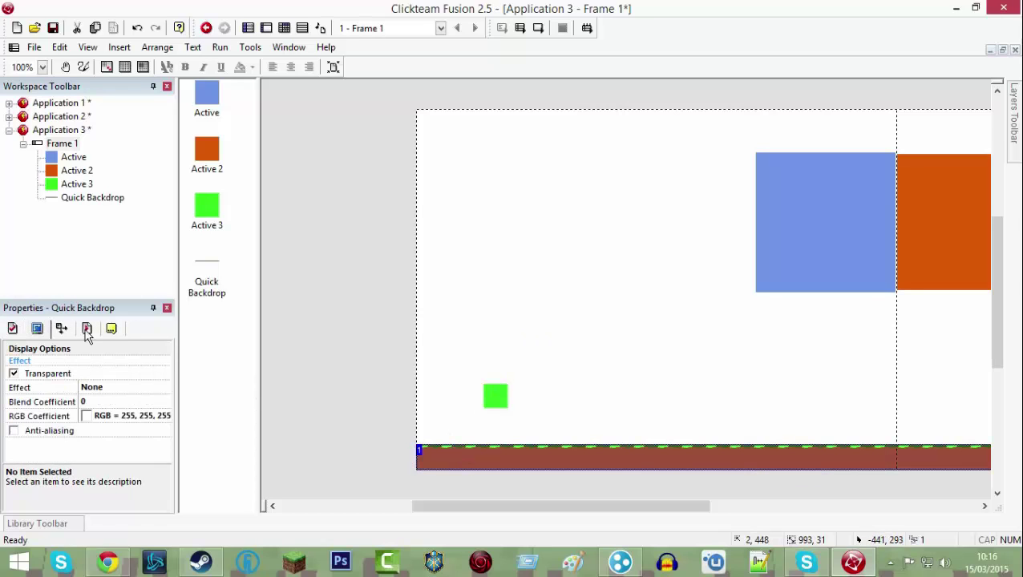
left_click(87, 328)
left_click(96, 374)
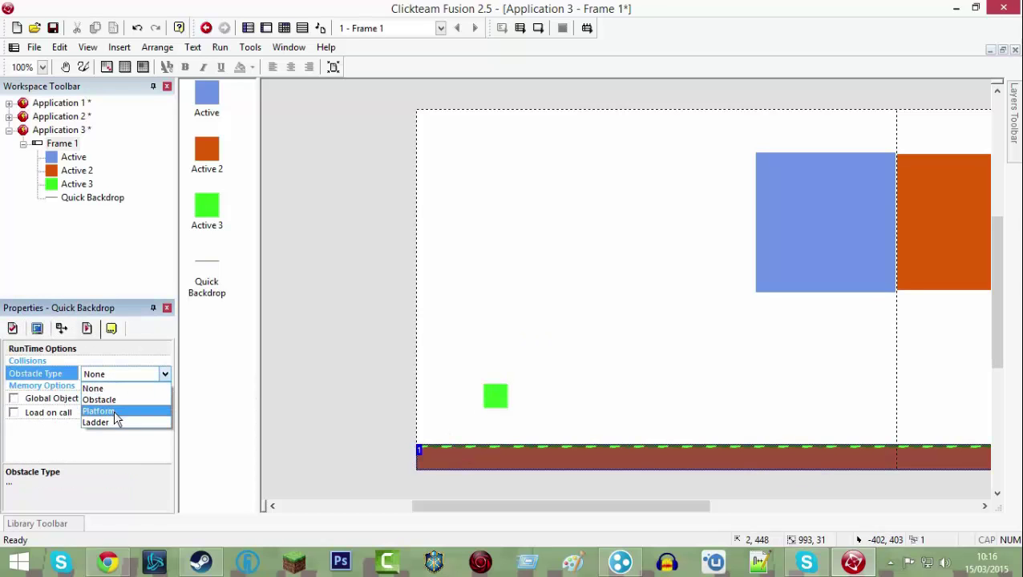
left_click(104, 400)
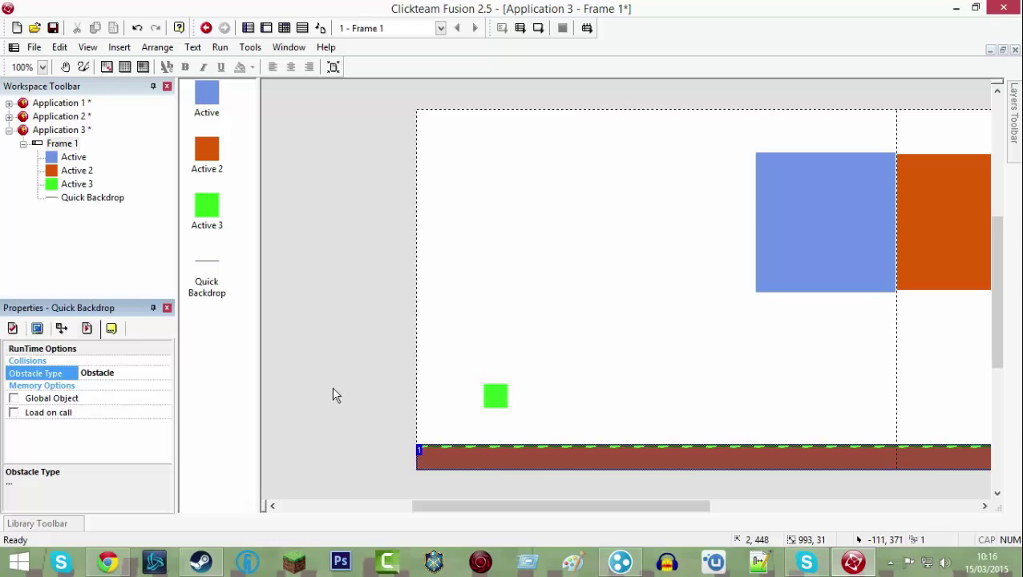
left_click(439, 406)
Check the green square's movement properties.
left_click(502, 407)
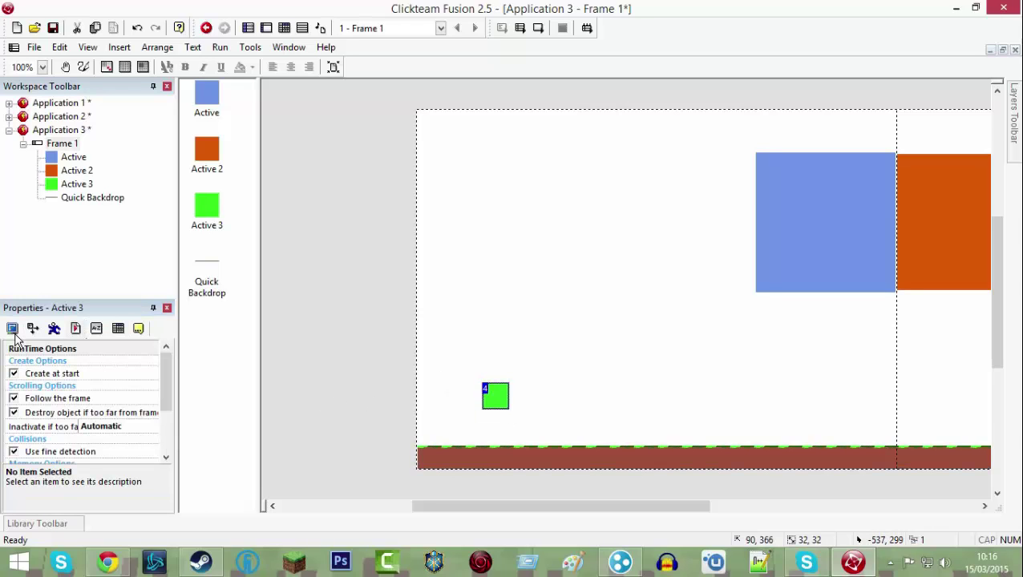
left_click(57, 329)
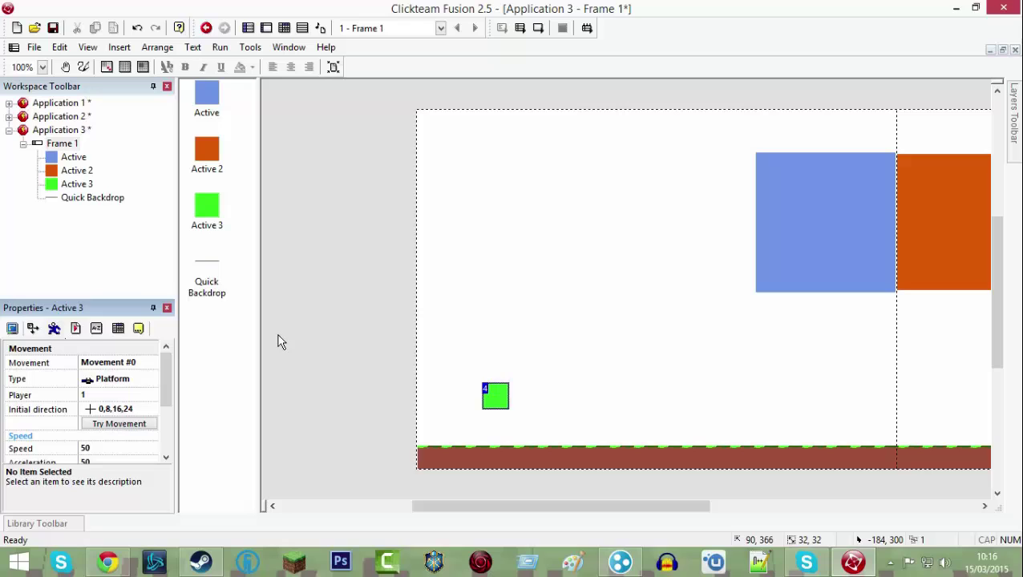
left_click(358, 348)
Create an event that stops the green Active 3 object's movement when it collides with a backdrop.
left_click(284, 28)
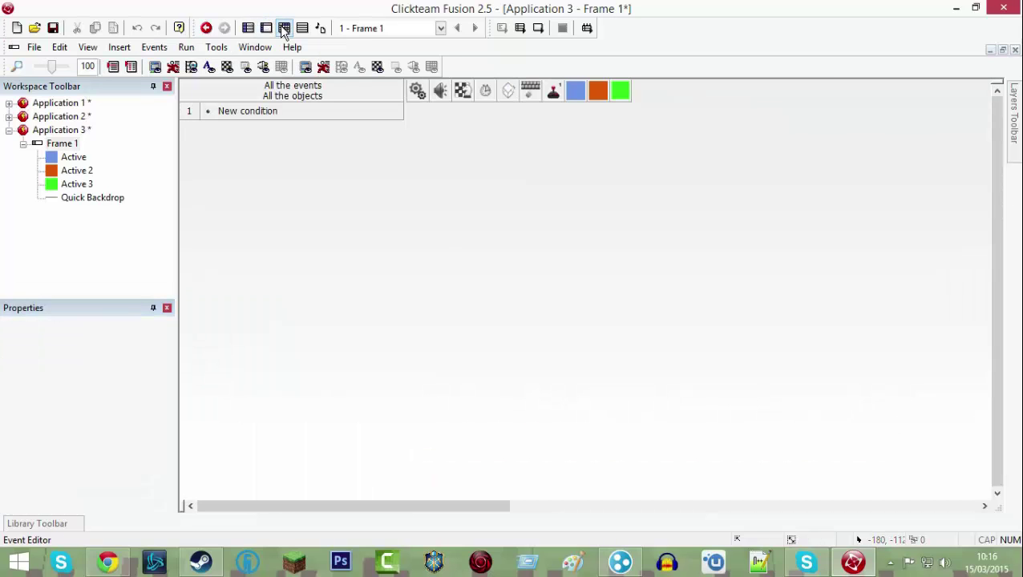
double_click(249, 111)
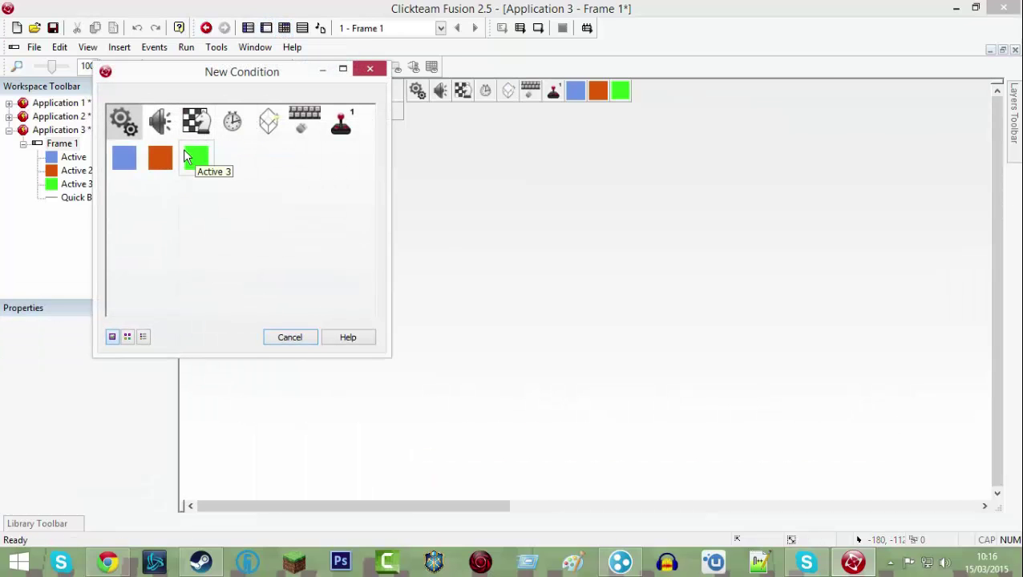
right_click(196, 156)
mouse_move(230, 162)
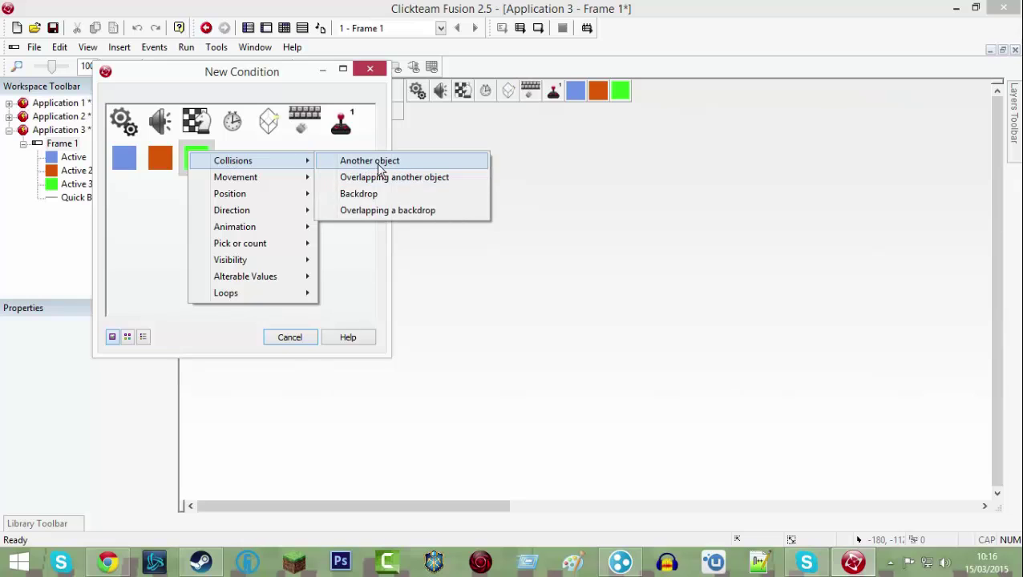
left_click(356, 193)
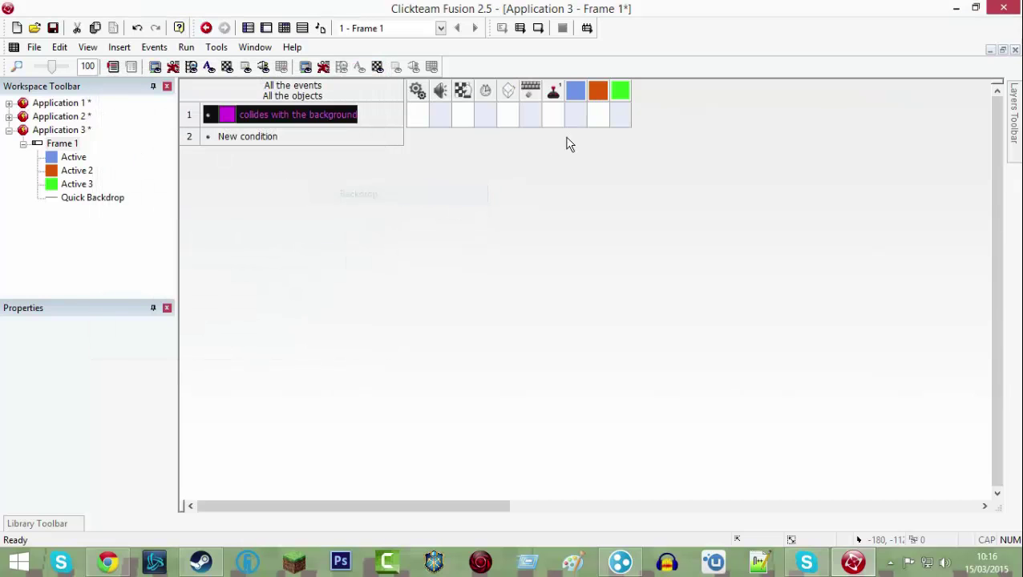
right_click(629, 120)
mouse_move(697, 127)
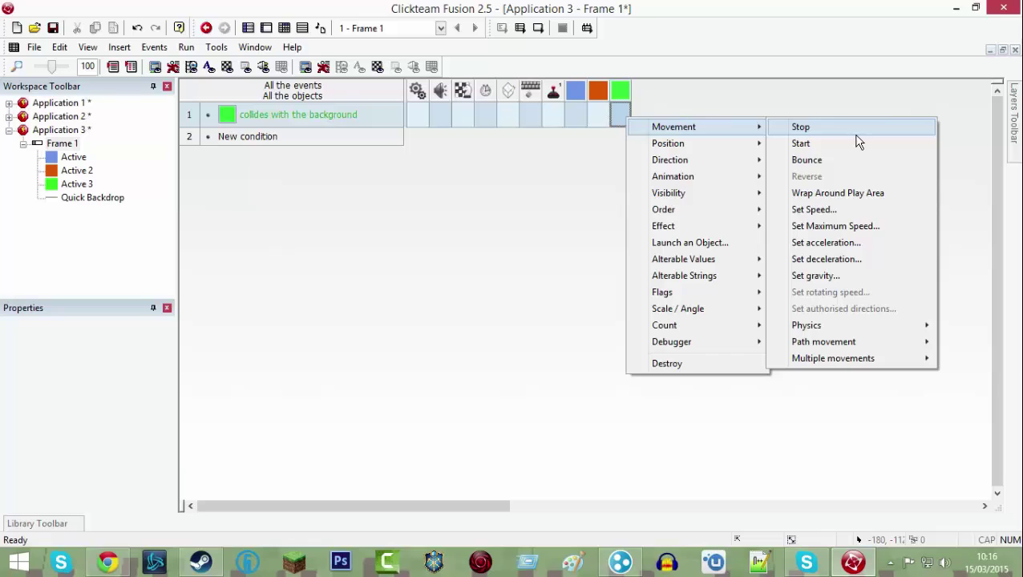
left_click(830, 131)
Add an Always event that centers the window position at 0, 0 relative to Active 3.
double_click(258, 138)
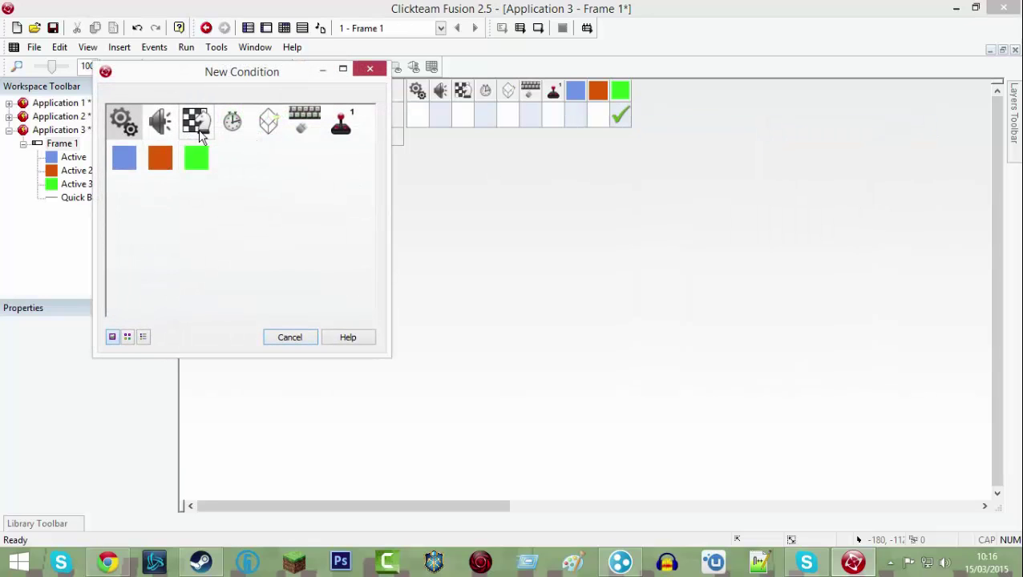
left_click(128, 125)
left_click(170, 151)
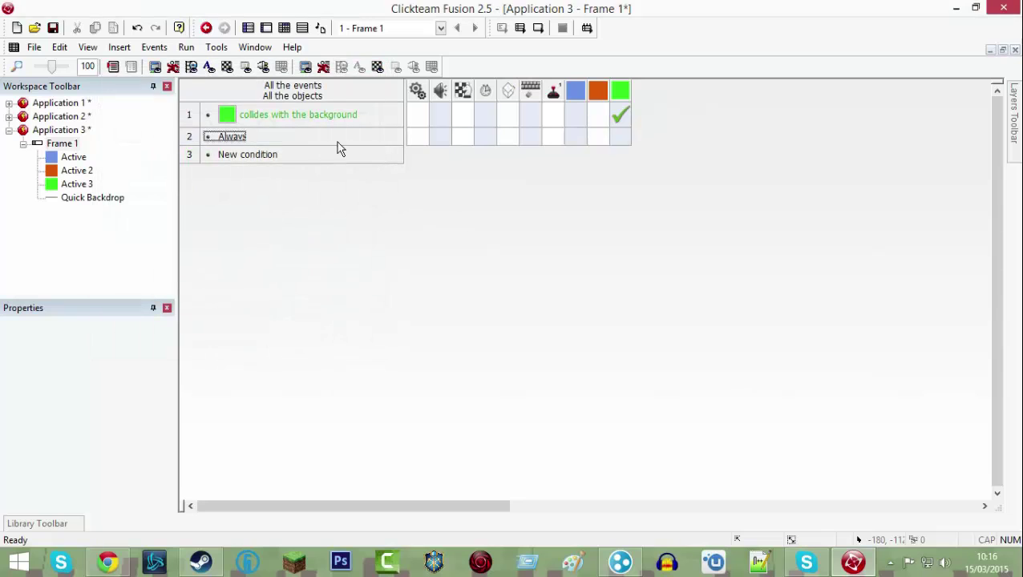
left_click(470, 144)
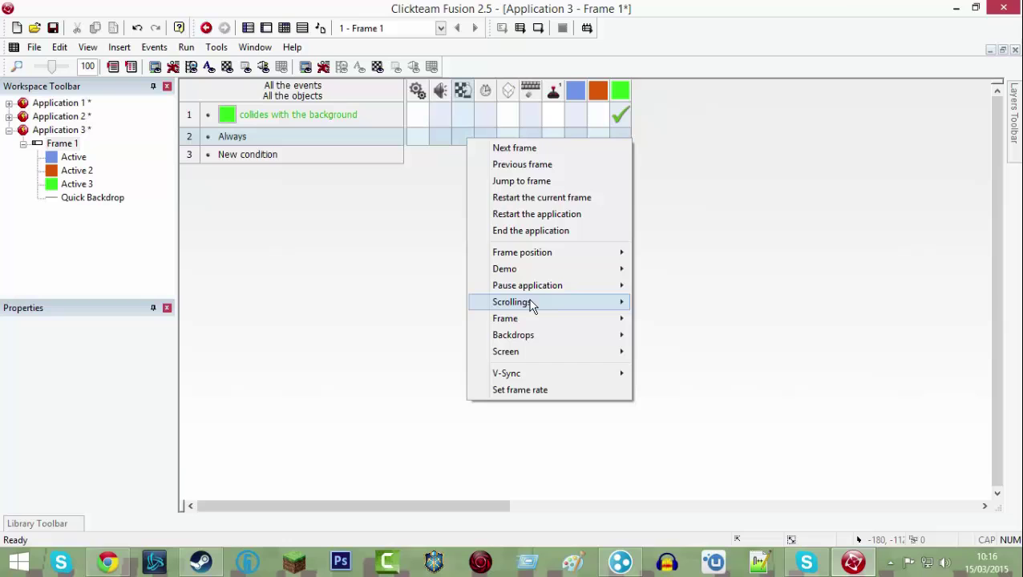
mouse_move(531, 303)
left_click(705, 299)
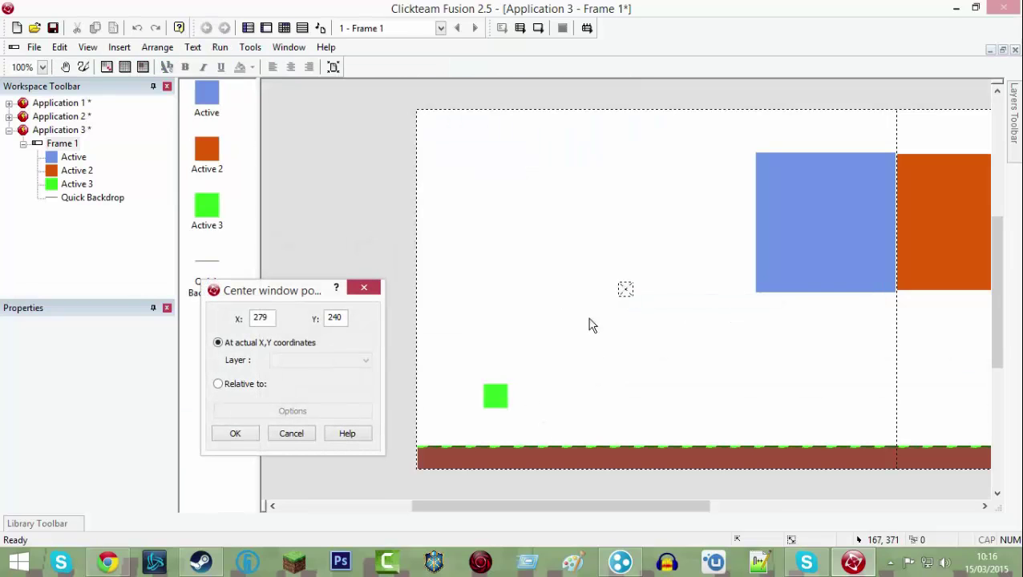
left_click(499, 398)
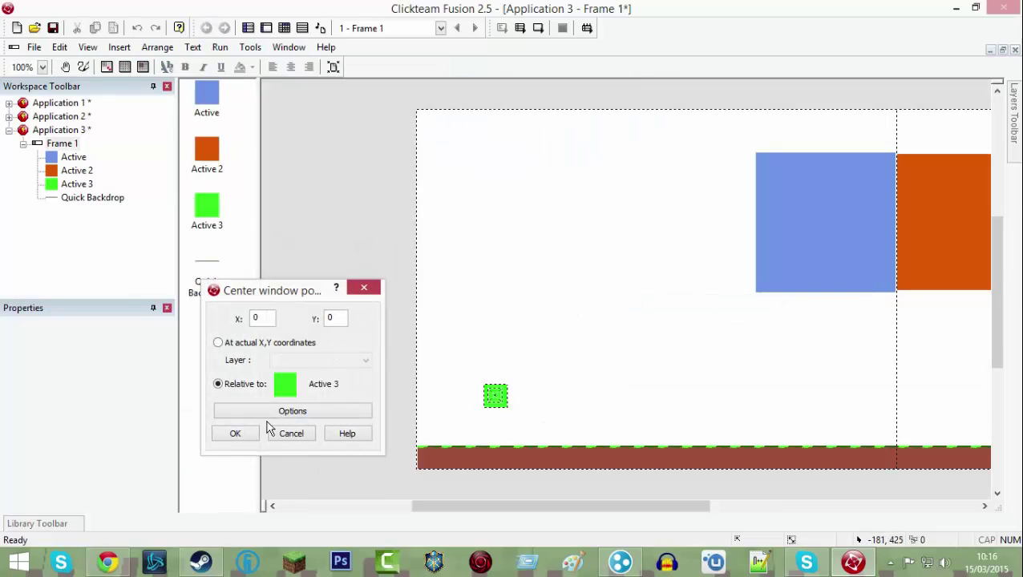
left_click(246, 440)
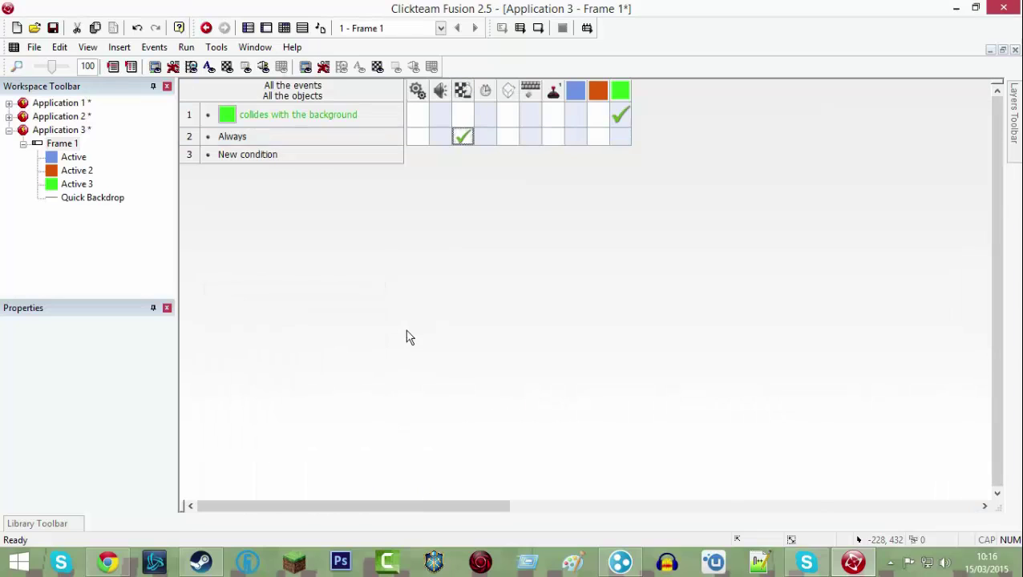
Run the game and move the green square right and left to test the scrolling.
left_click(196, 48)
left_click(202, 64)
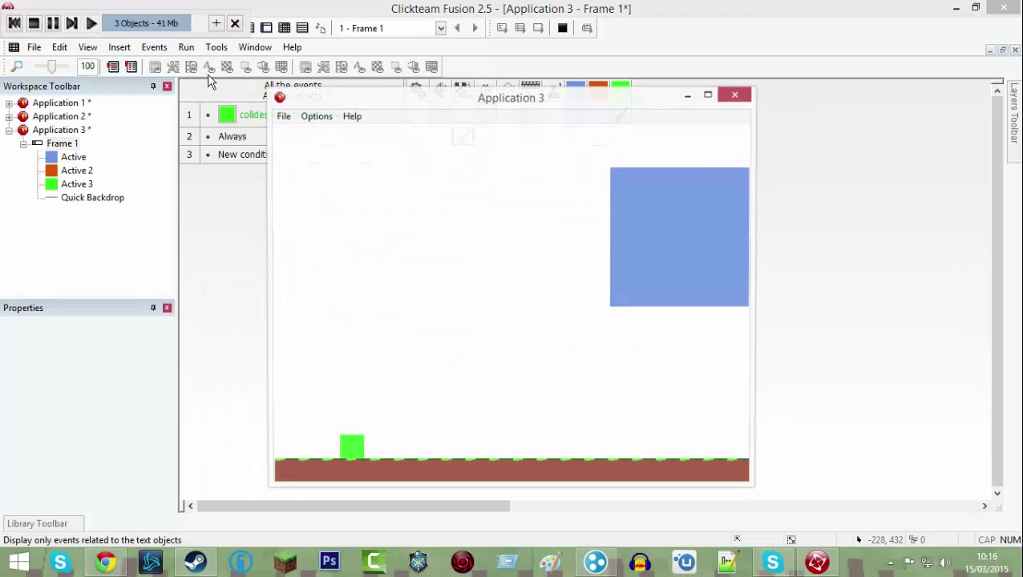
key("Right")
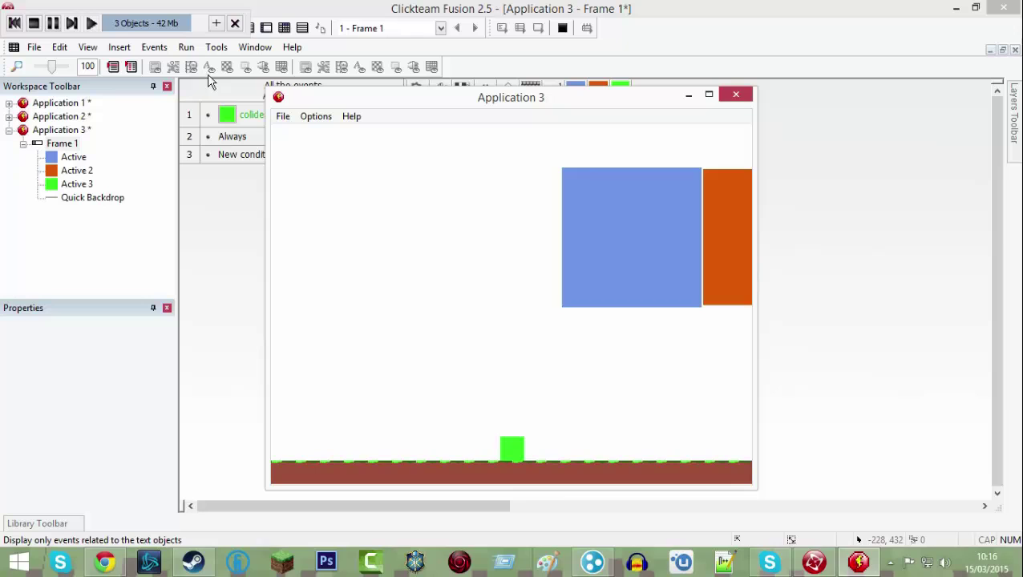
key("Left")
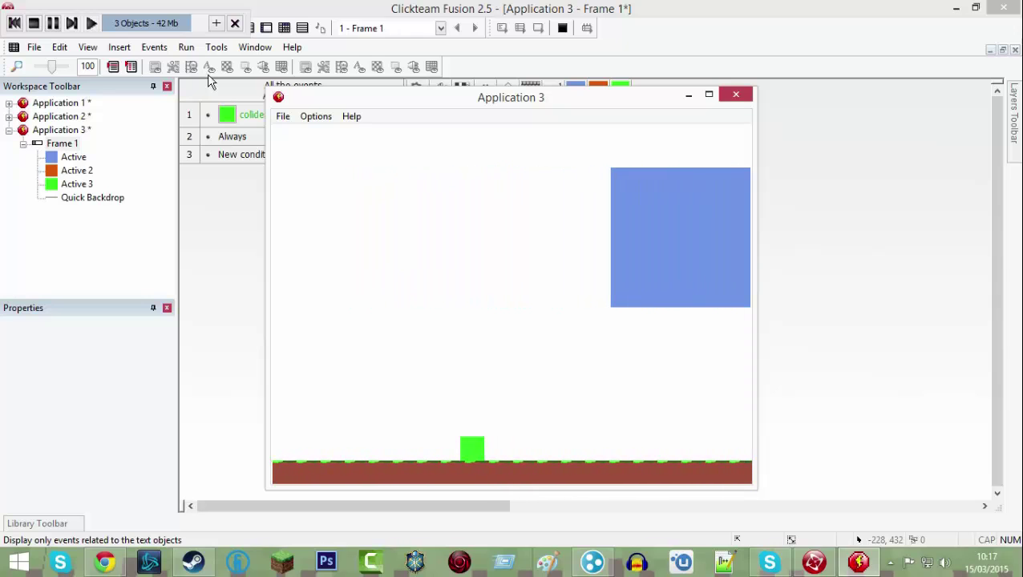
key("Left")
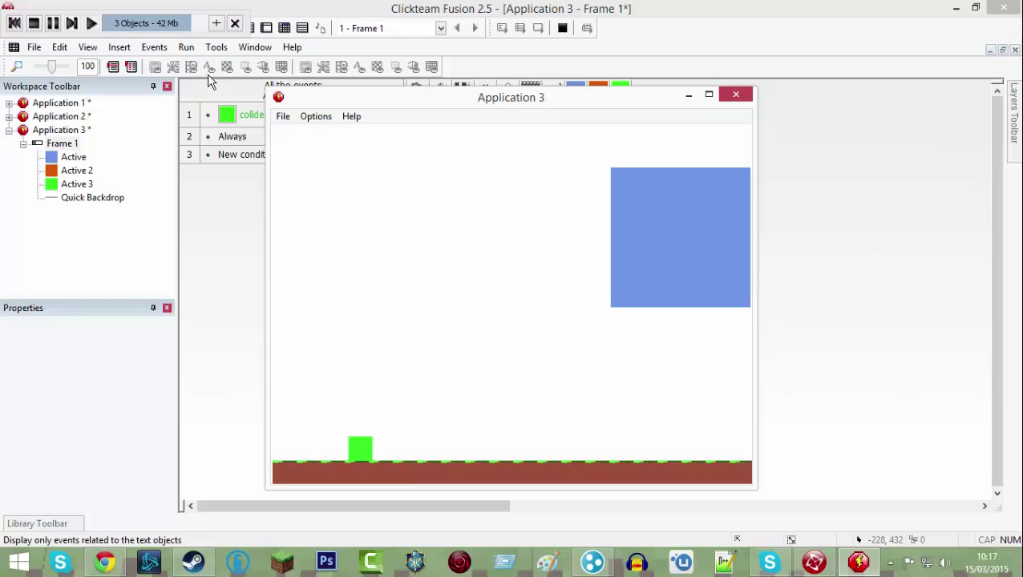
key("Right")
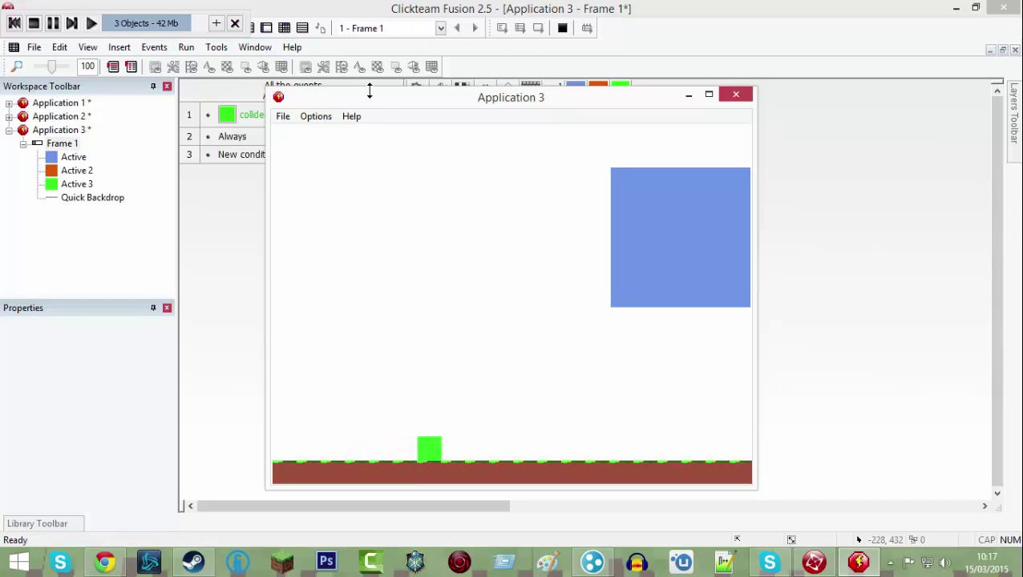
Set the running game window beside the frame editor and compare its view with the dashed window boundary and the frame's far end.
left_click_drag(369, 91, 386, 128)
left_click(266, 28)
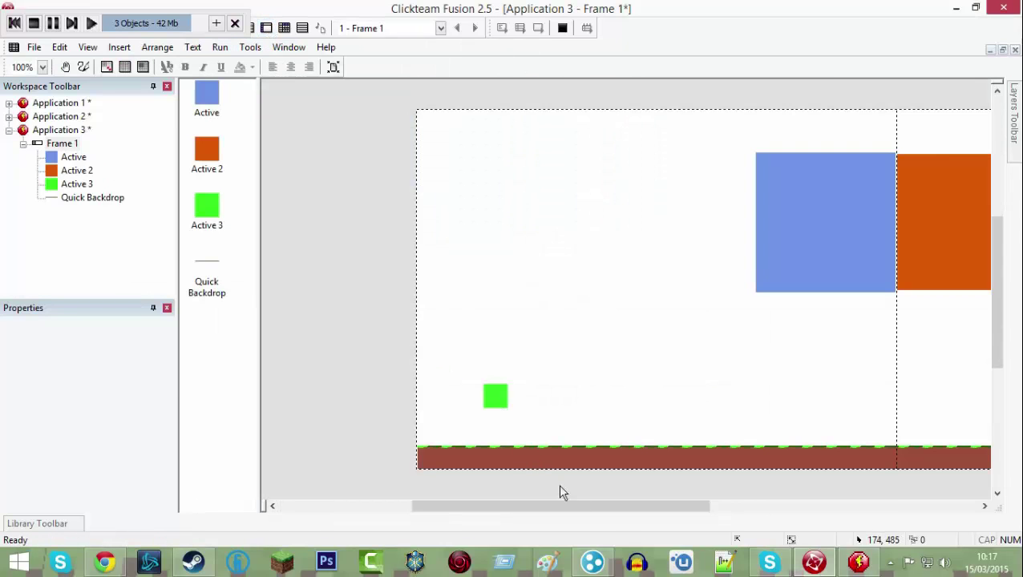
left_click(858, 561)
left_click_drag(644, 130, 318, 126)
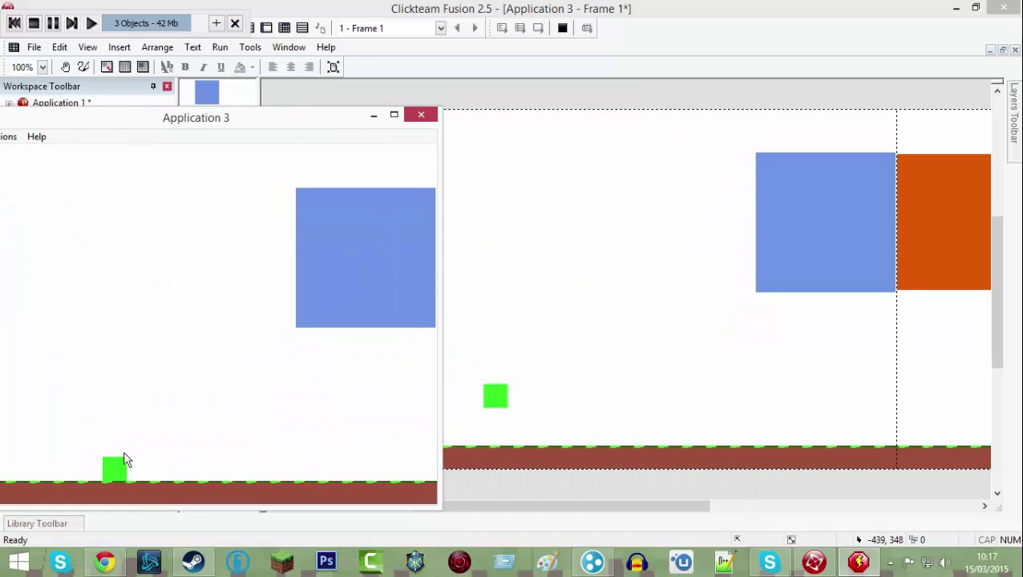
left_click(890, 118)
left_click_drag(886, 111, 920, 415)
left_click_drag(416, 119, 483, 389)
left_click(858, 561)
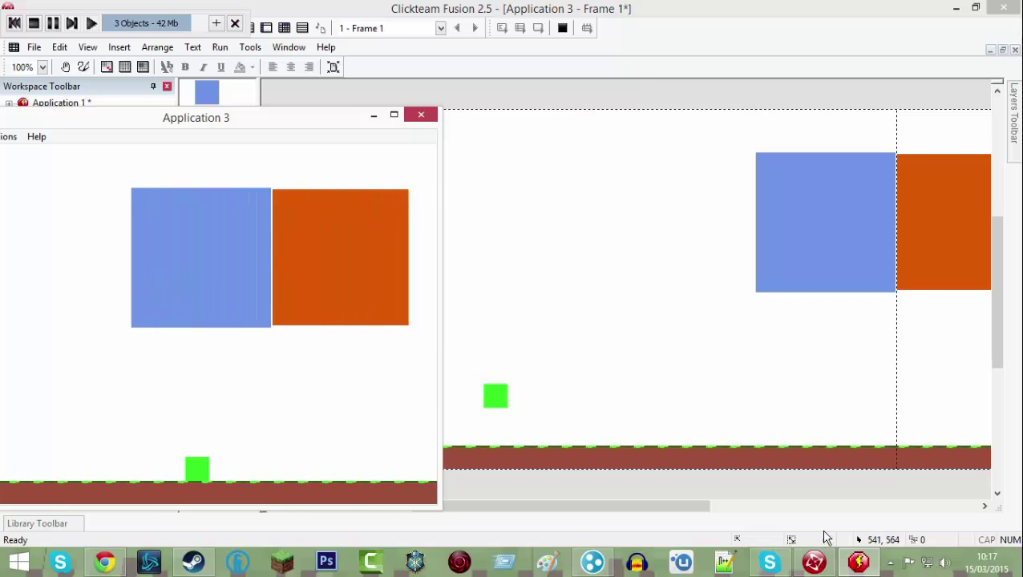
left_click(727, 331)
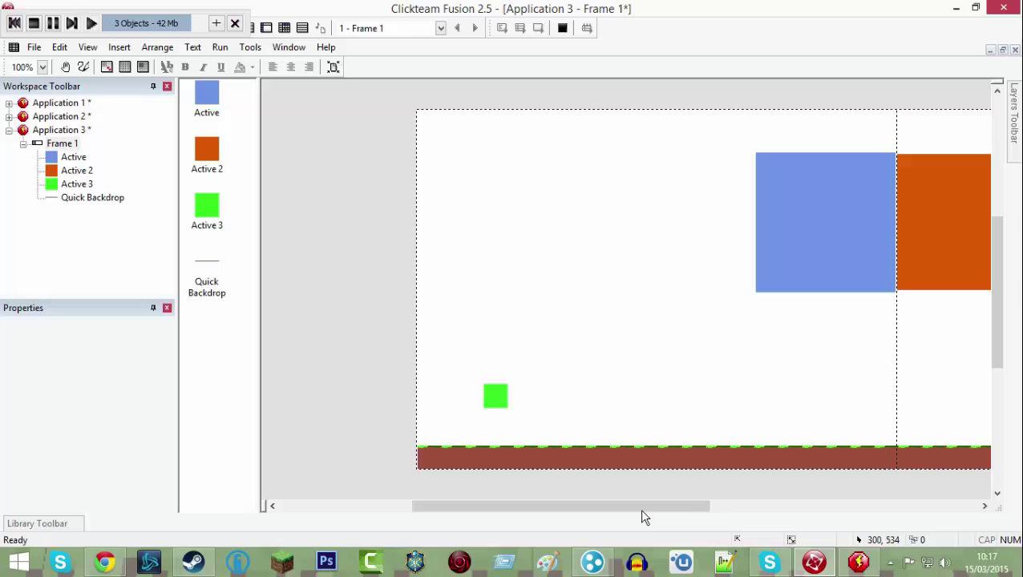
left_click_drag(641, 509, 748, 508)
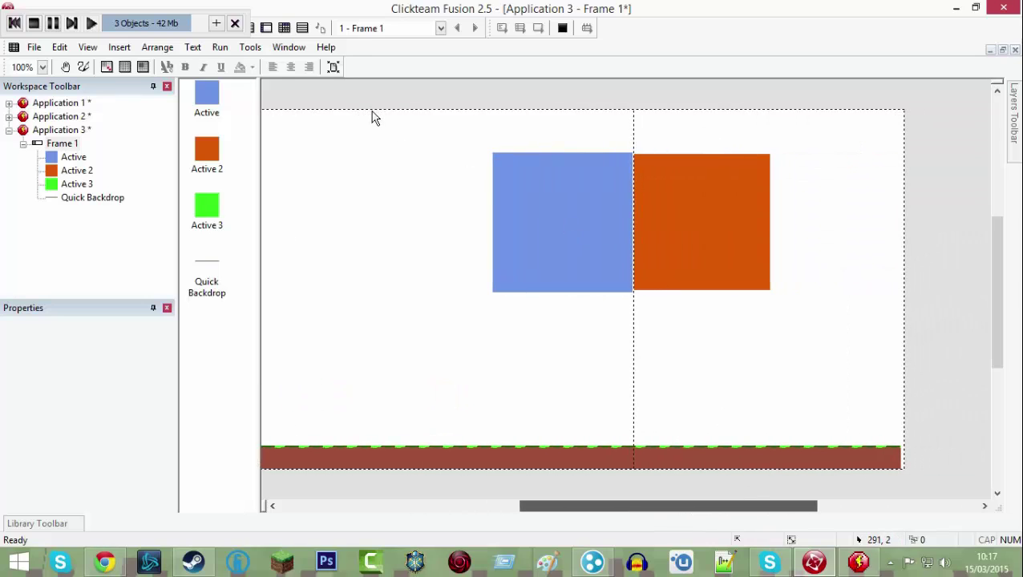
Move the green square back and forth in the running game to examine the scrolling near the frame's far end, and close the game.
left_click_drag(372, 117, 832, 453)
key("F7")
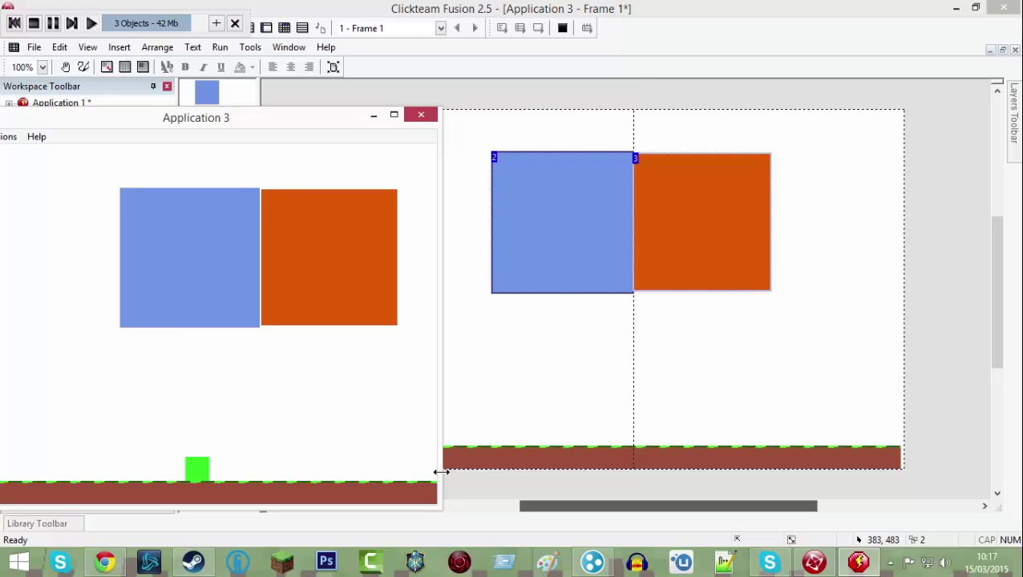
key("Right")
key("Left")
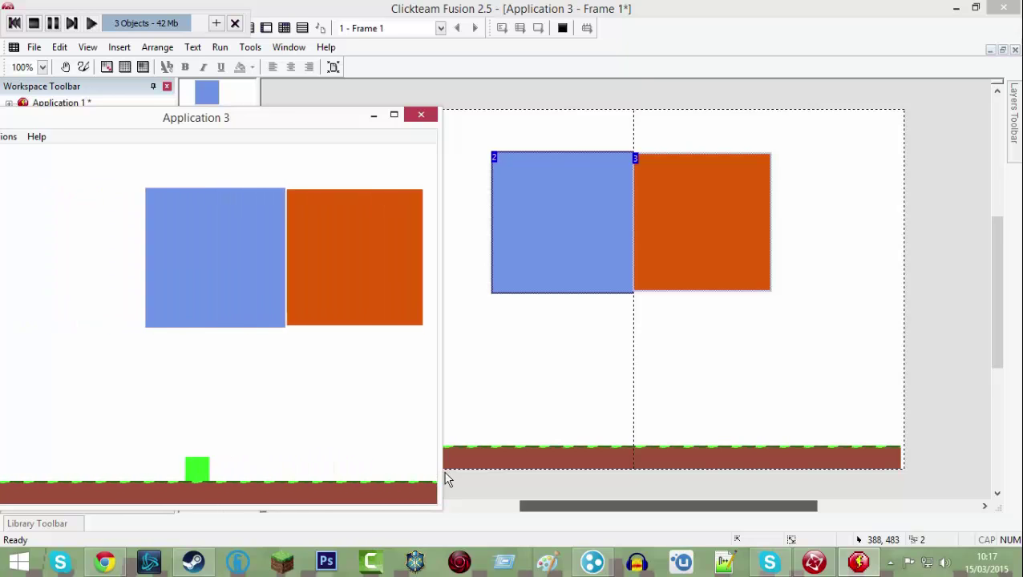
key("Right")
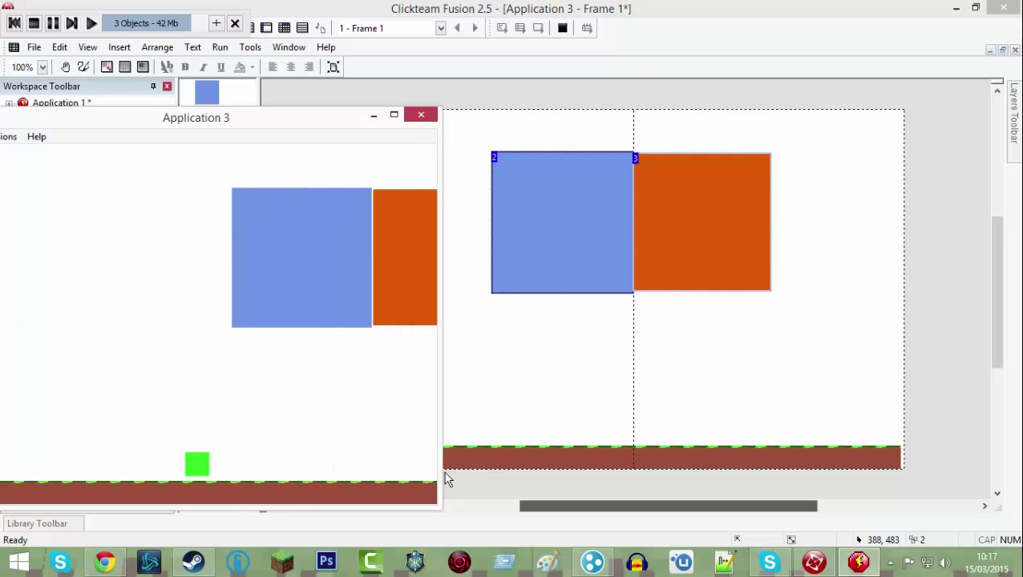
key("Left")
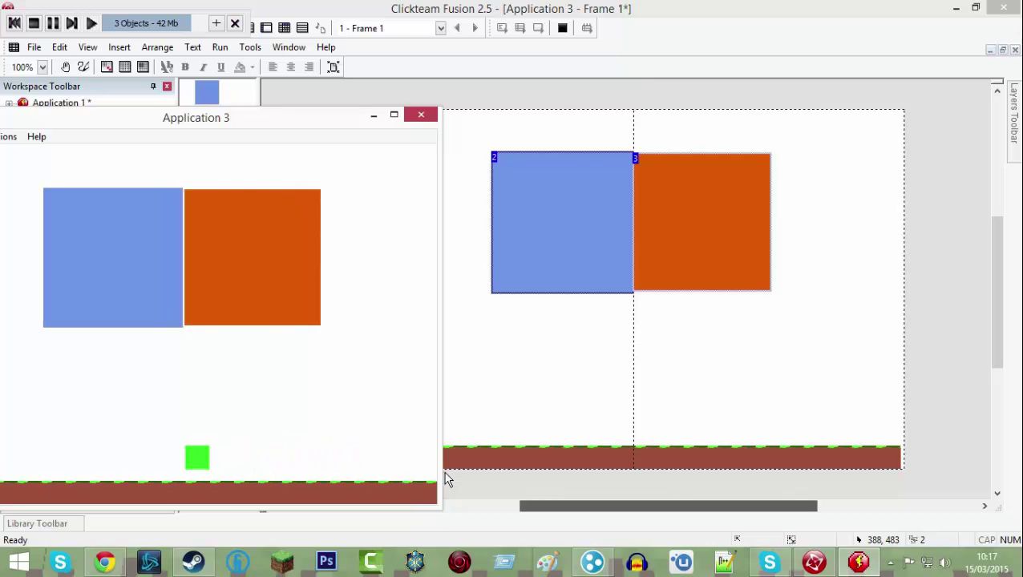
key("Right")
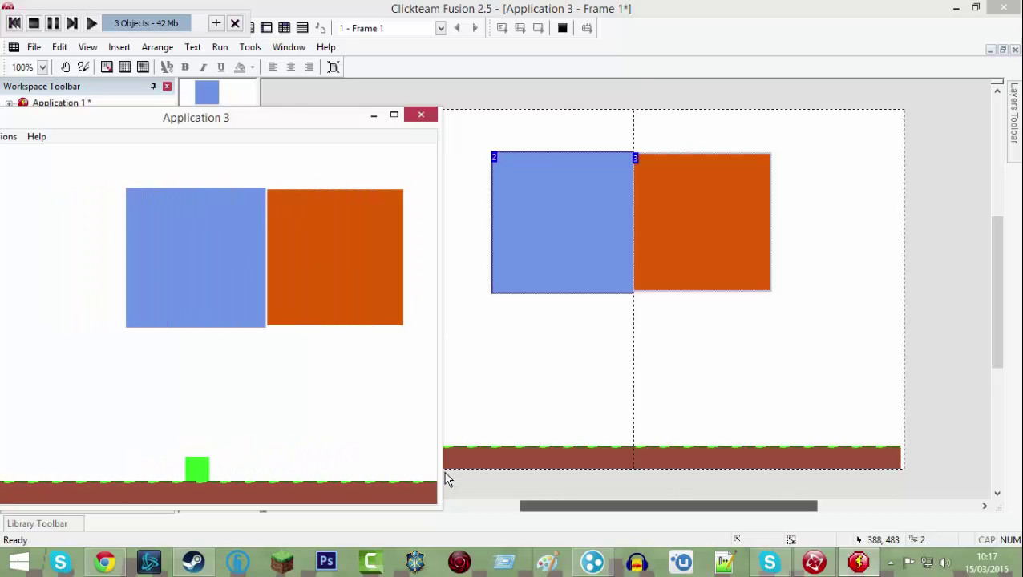
key("Right")
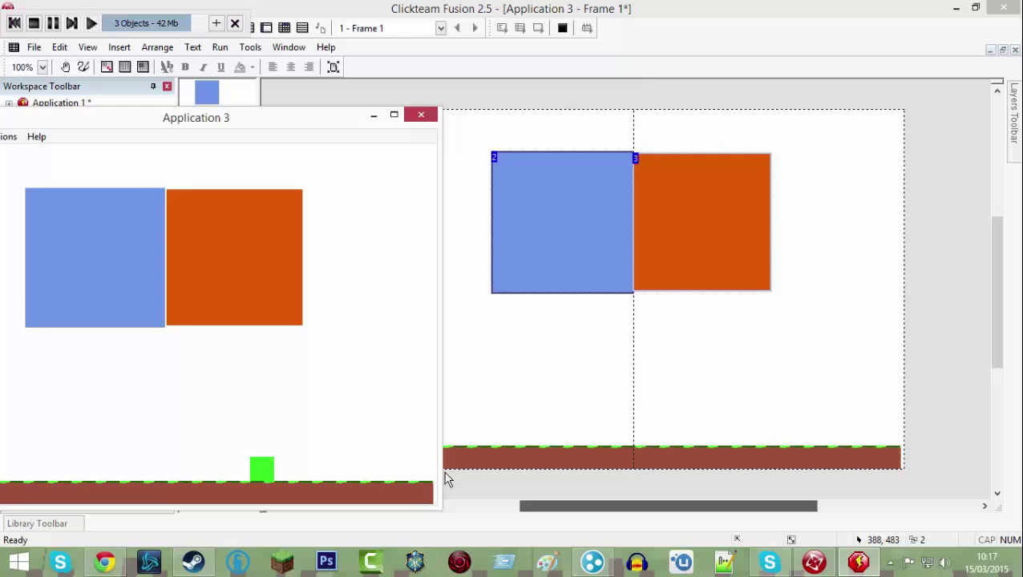
key("Left")
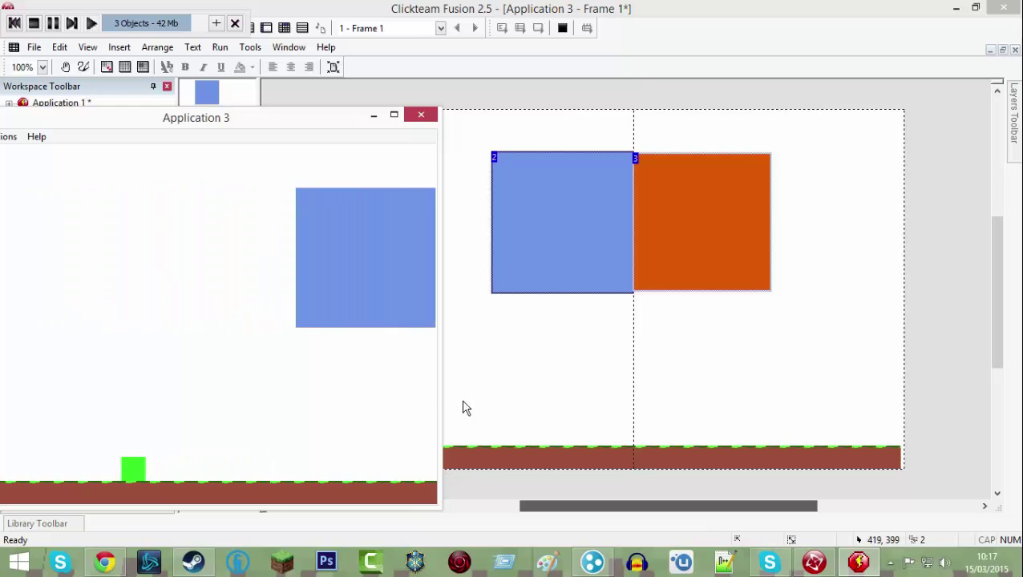
left_click(420, 117)
Insert a new Active object left of the blue square, create a quick backdrop from it, and delete the Active object.
double_click(386, 251)
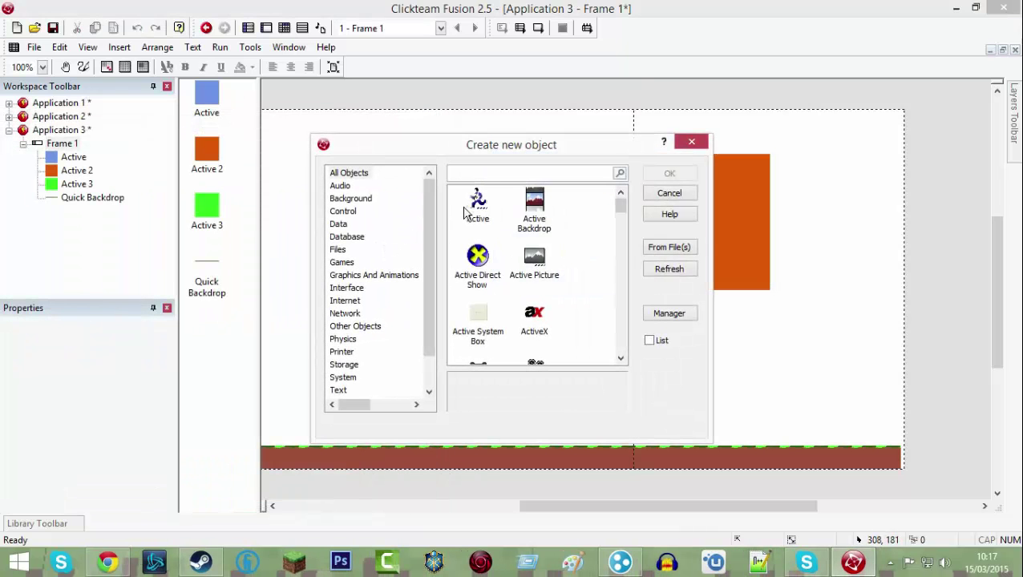
double_click(478, 205)
left_click(344, 225)
right_click(343, 225)
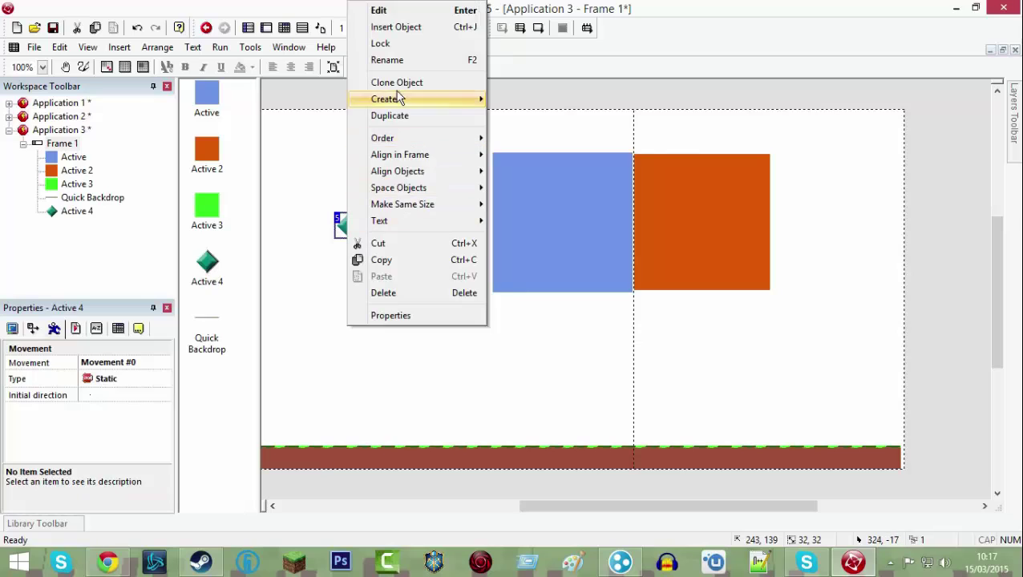
left_click(525, 101)
left_click_drag(367, 213, 441, 285)
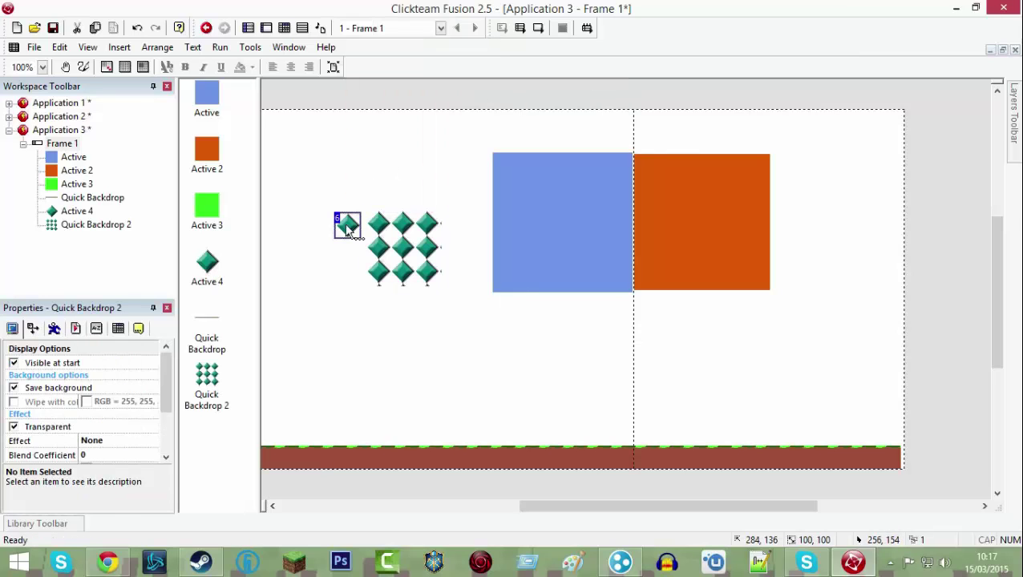
left_click(351, 228)
key("Delete")
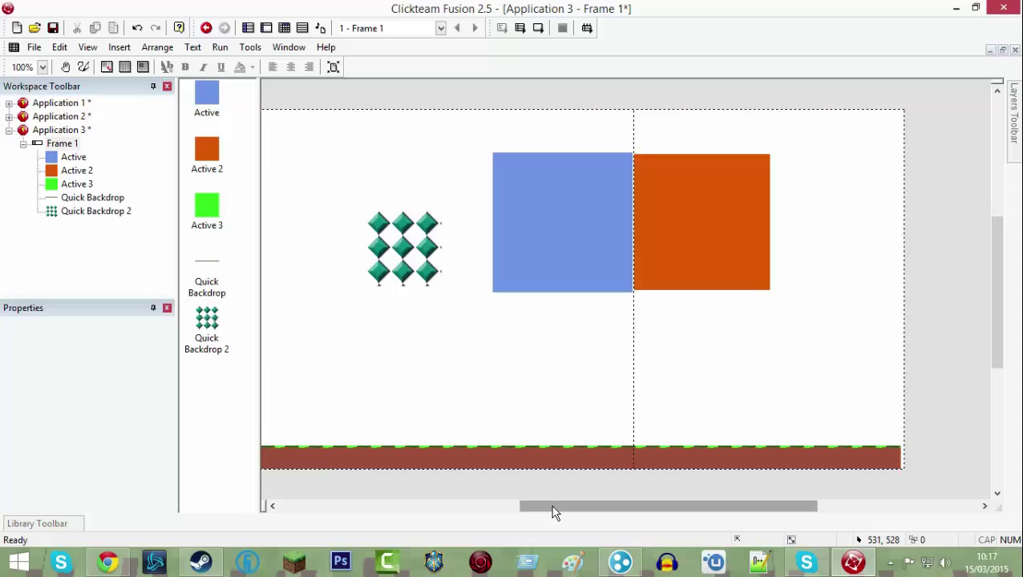
Place the diamond-patterned quick backdrop at the frame's upper-left corner and stretch it to about 829 by 479 pixels.
left_click_drag(552, 514, 477, 509)
left_click(589, 258)
left_click_drag(385, 153, 372, 154)
left_click_drag(422, 190, 708, 471)
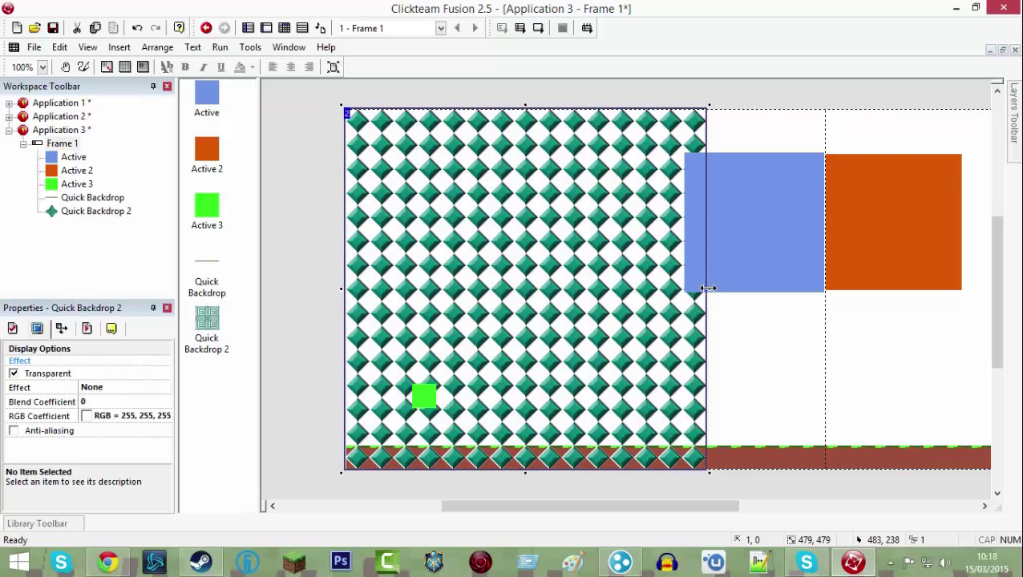
left_click_drag(708, 288, 972, 289)
Send the stretched diamond backdrop behind all other objects in the frame.
right_click(665, 100)
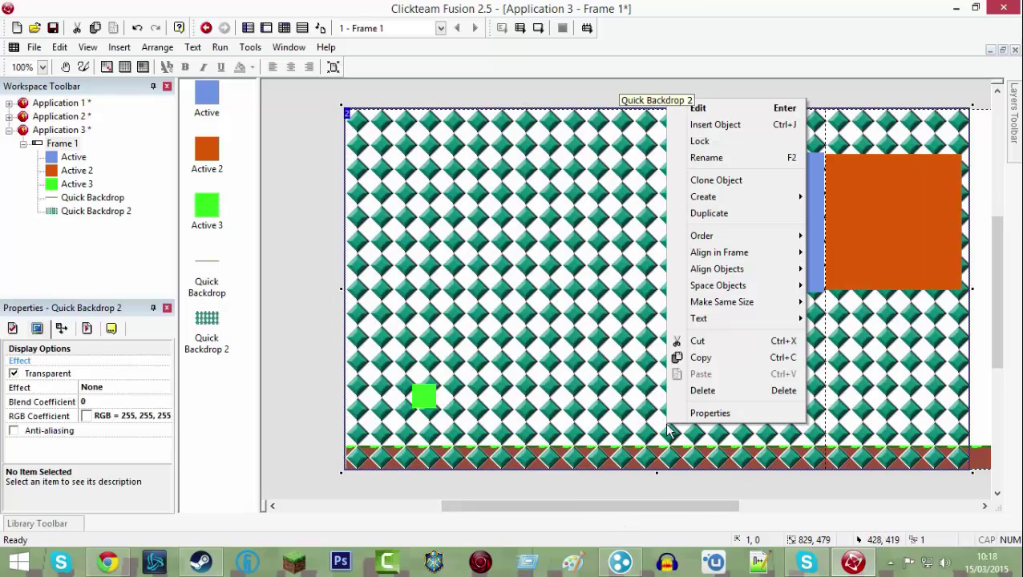
mouse_move(703, 238)
left_click(842, 253)
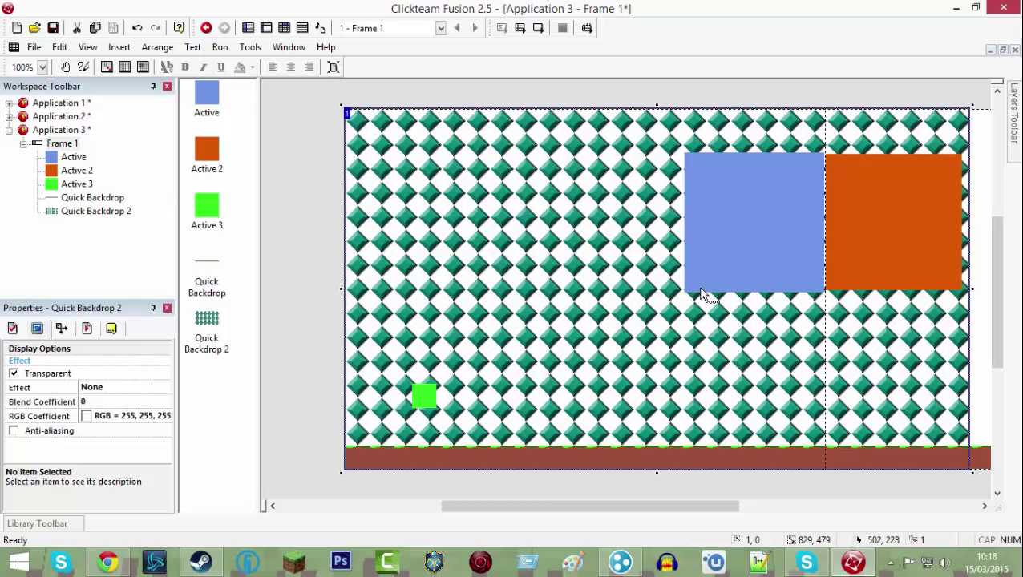
Clear the Quick Backdrop 2 image and draw parallel diagonal lines across it in blue 4377E7, one pixel thick.
double_click(529, 349)
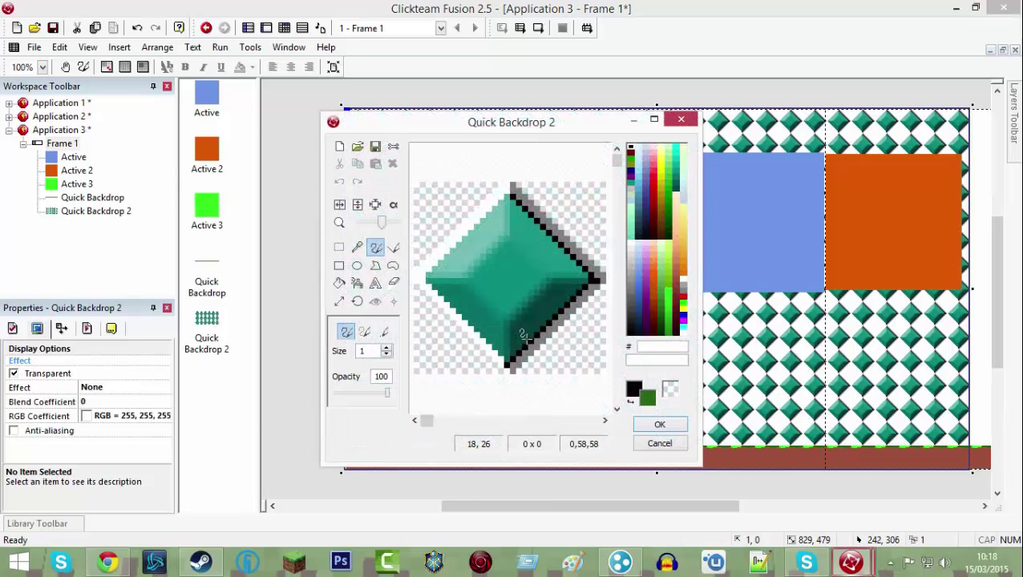
left_click(338, 148)
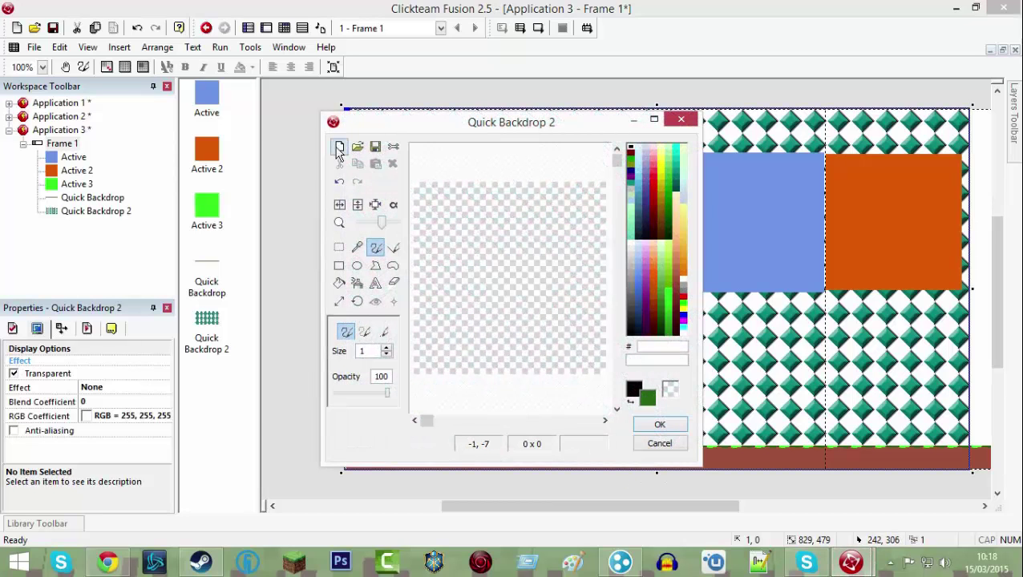
left_click(392, 248)
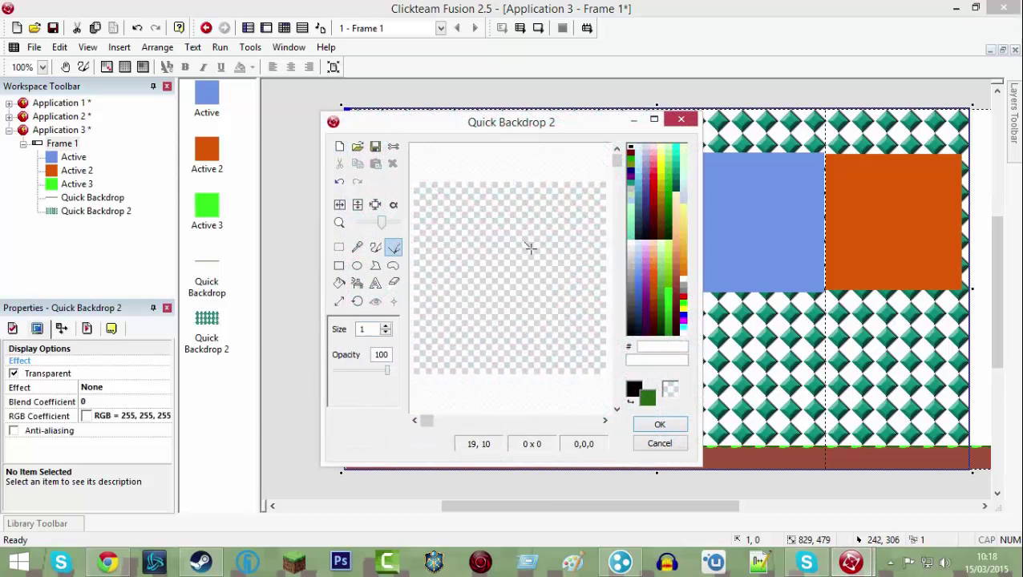
right_click(635, 282)
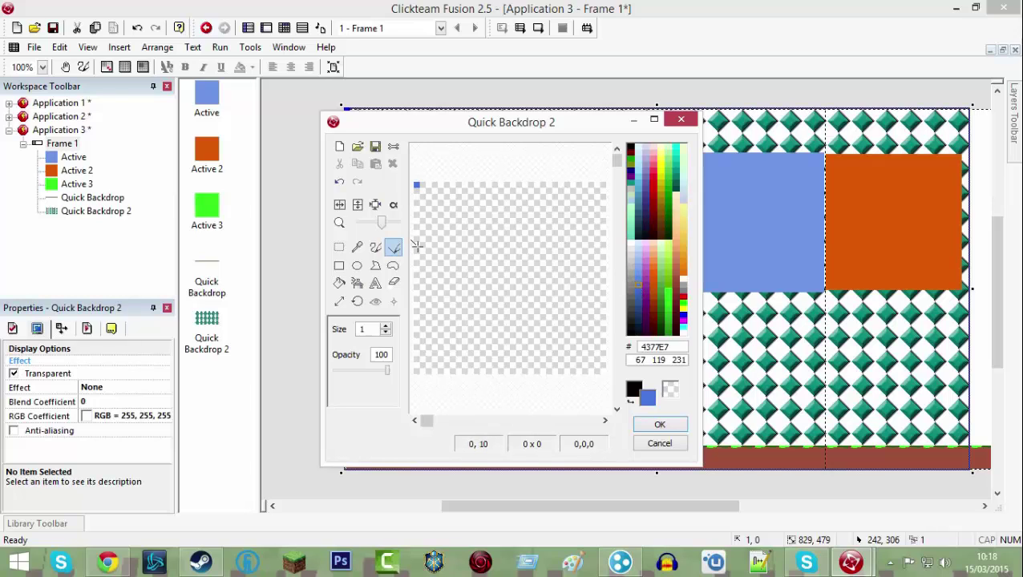
right_click_drag(416, 244, 489, 185)
right_click_drag(488, 298, 415, 373)
right_click_drag(606, 186, 489, 297)
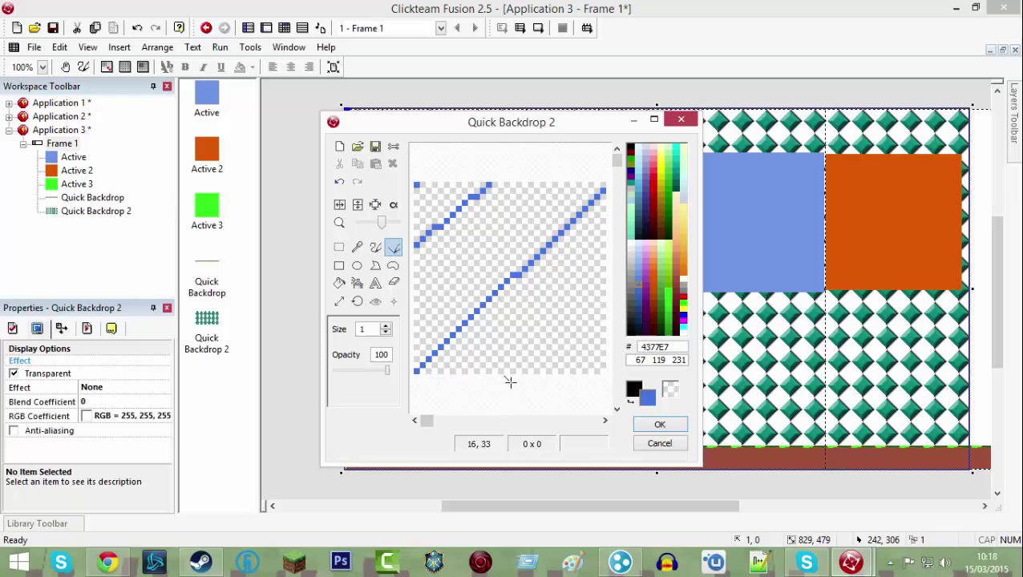
right_click_drag(520, 375, 606, 312)
right_click_drag(454, 375, 606, 265)
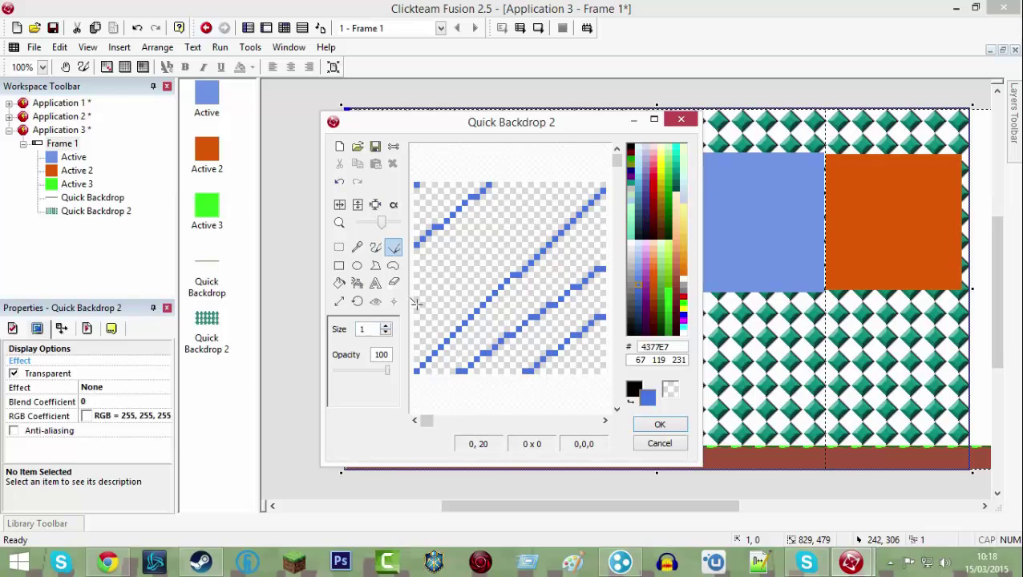
right_click_drag(415, 302, 561, 186)
Fill the areas between the diagonal lines with purple 7B2B7F and apply the new backdrop image.
left_click(339, 282)
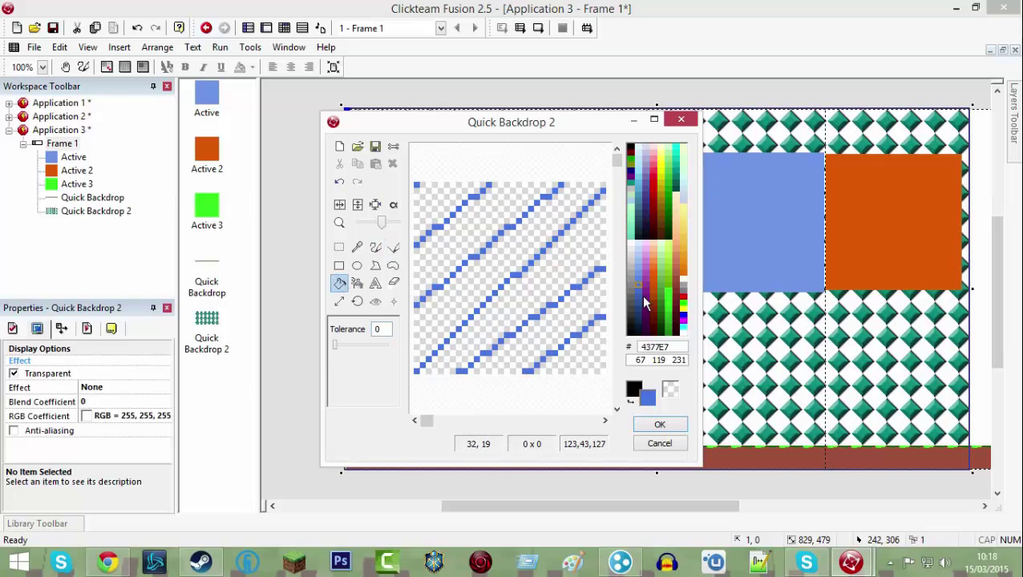
right_click(645, 296)
right_click(566, 349)
right_click(497, 297)
right_click(478, 273)
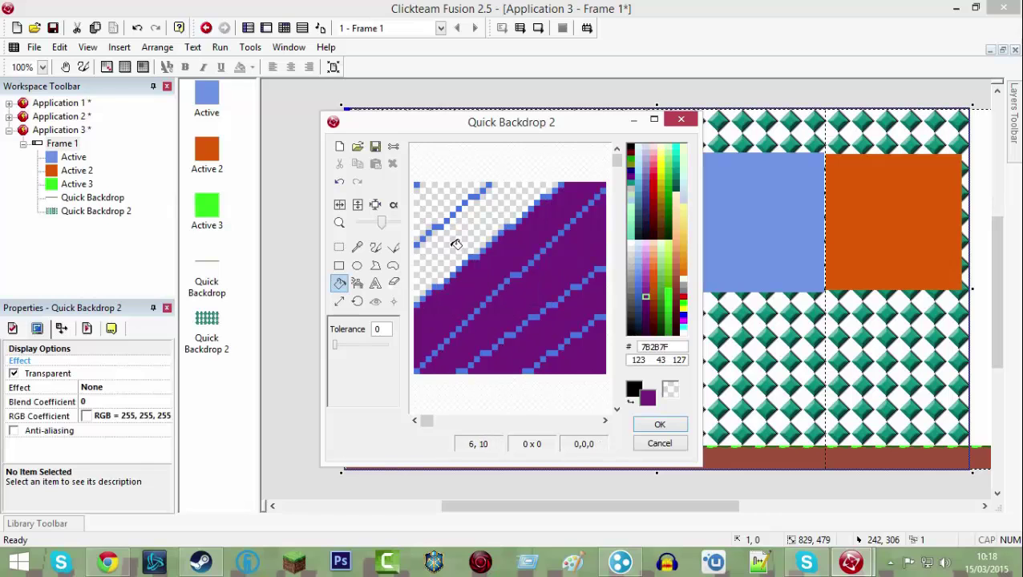
right_click(453, 236)
right_click(427, 198)
left_click(651, 429)
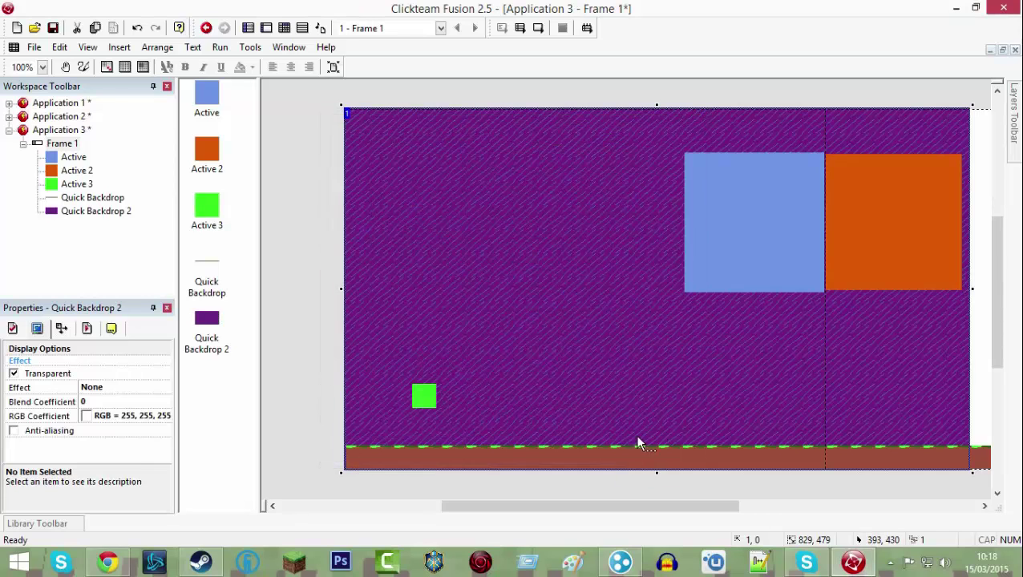
Widen the purple striped backdrop until it reaches slightly past the frame's far end.
left_click(313, 371)
left_click_drag(518, 508, 609, 441)
left_click(701, 359)
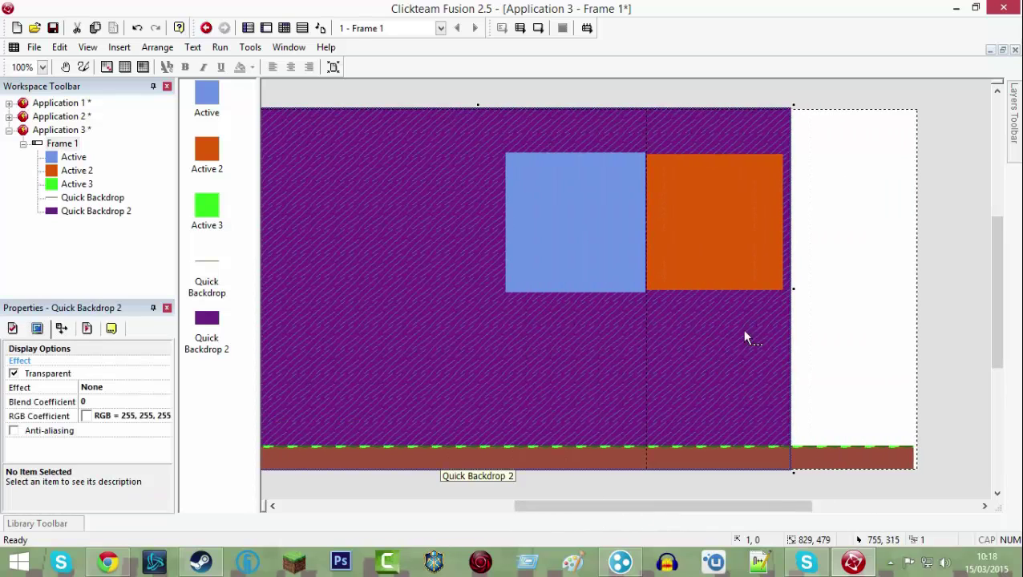
left_click_drag(792, 294, 934, 291)
left_click(986, 410)
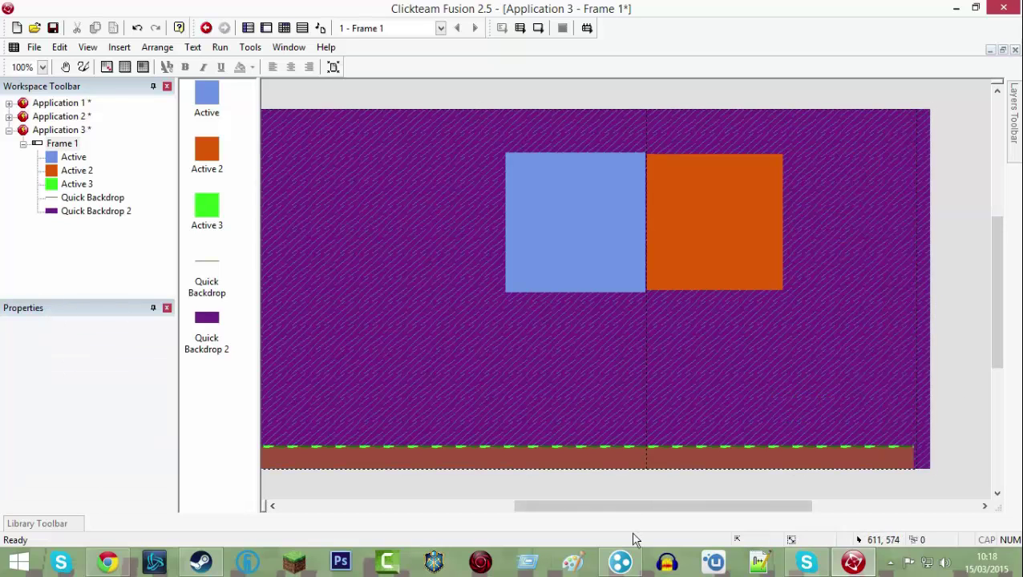
Run the game and make the green square move right, left and jump to test scrolling over the purple backdrop.
left_click_drag(630, 513, 561, 531)
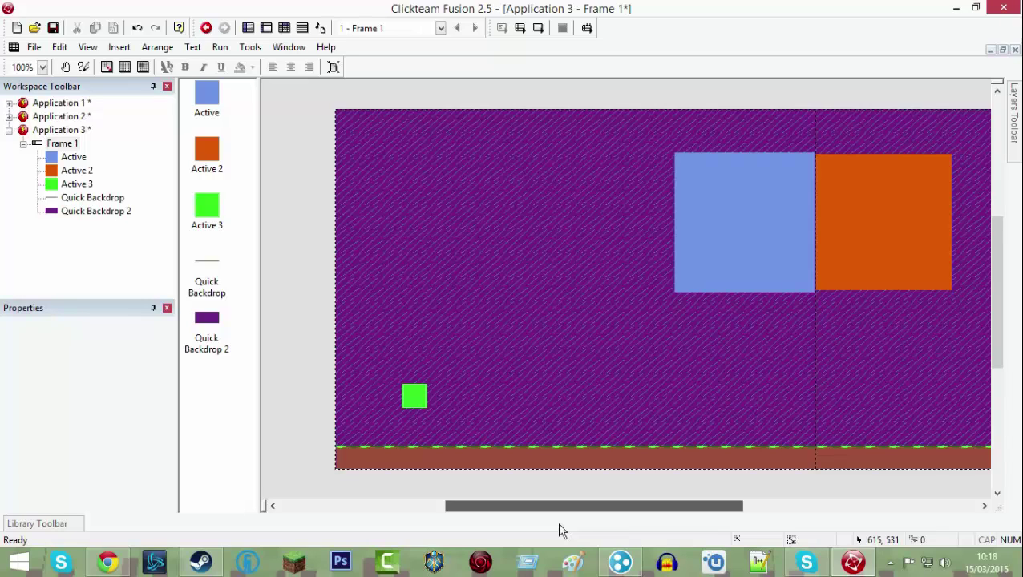
left_click_drag(560, 531, 559, 531)
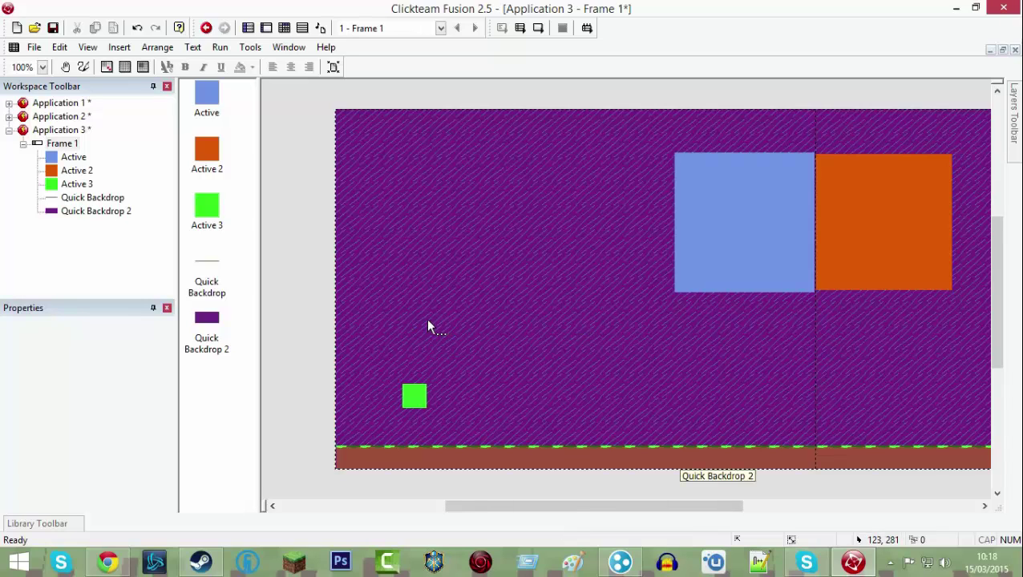
key("F8")
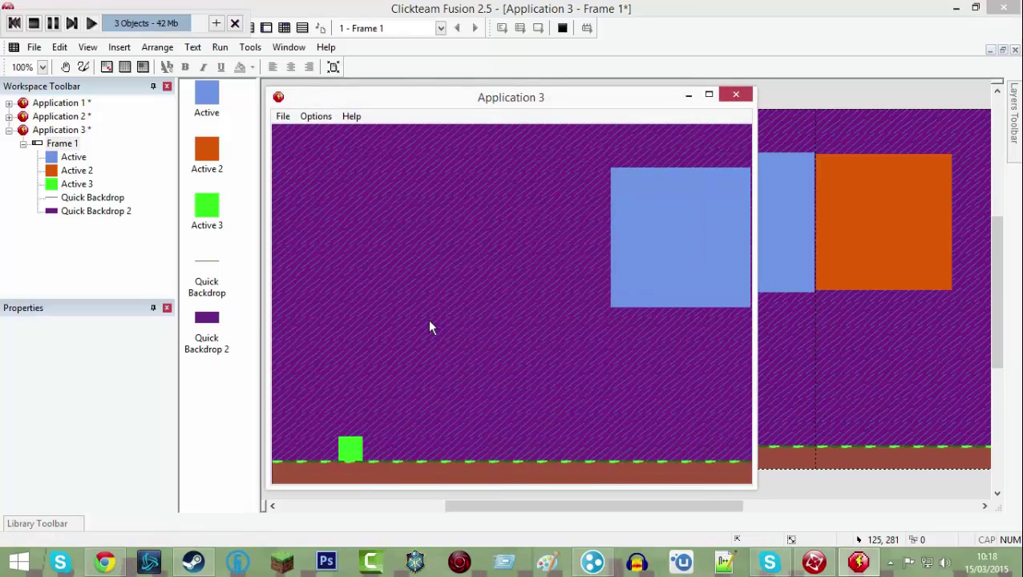
key("Right")
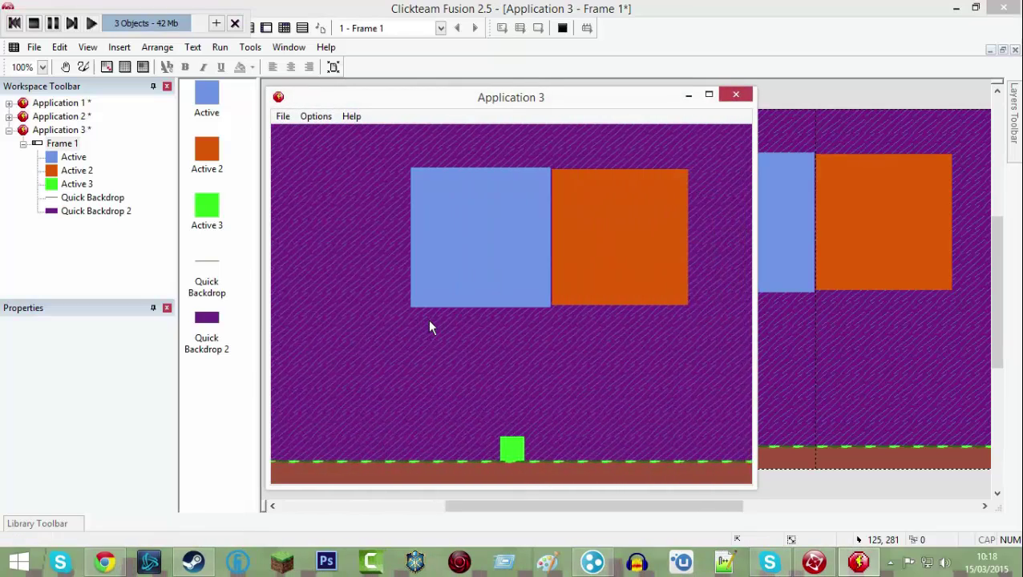
key("Right")
key("Left")
key("Up")
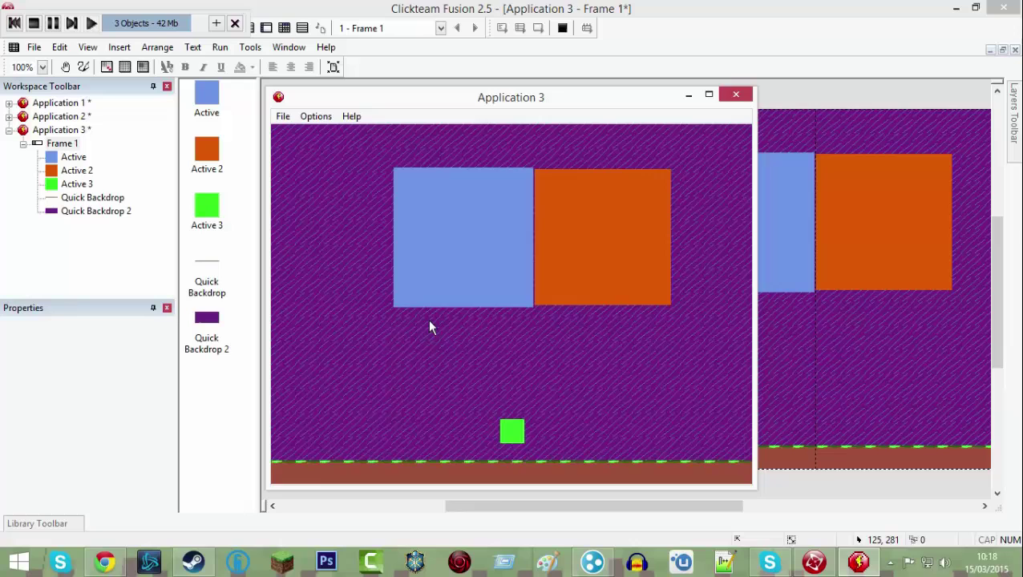
key("Right")
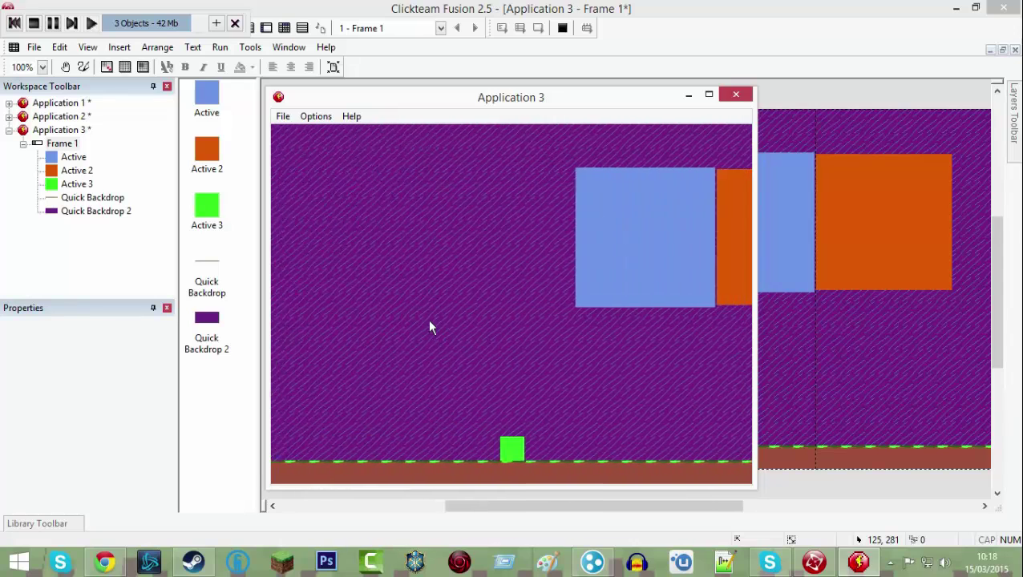
key("Up")
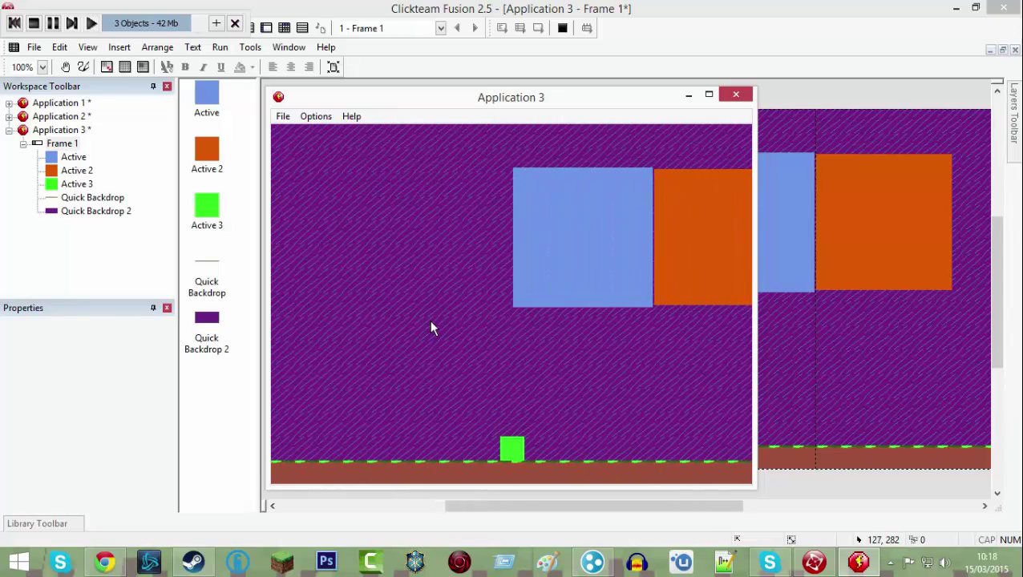
key("Right")
key("Left")
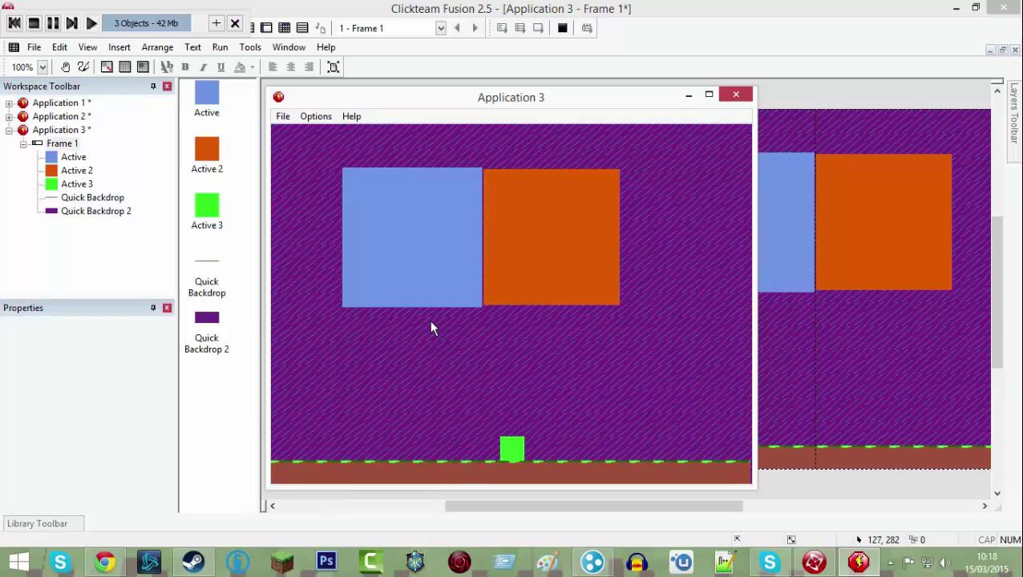
key("Left")
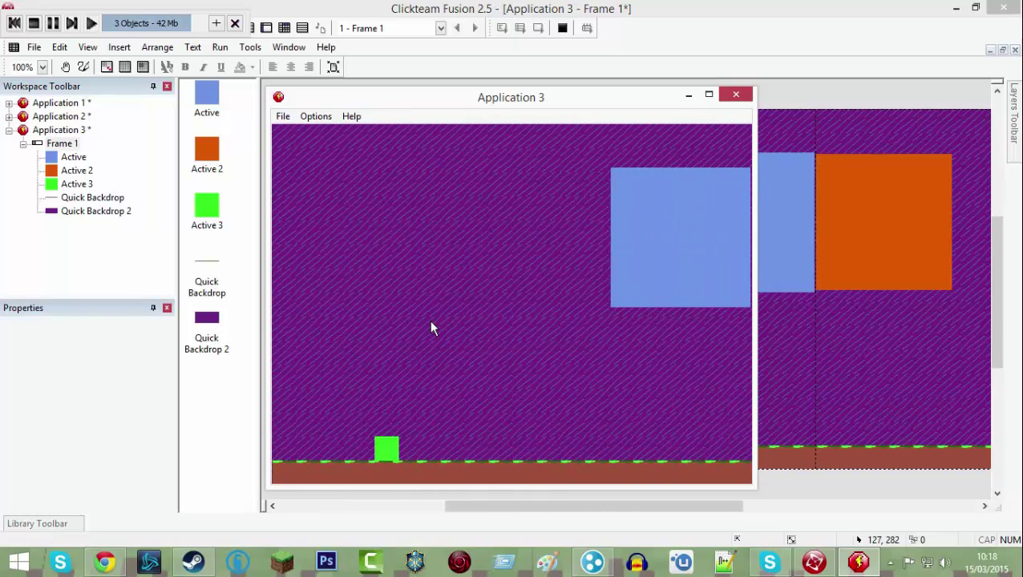